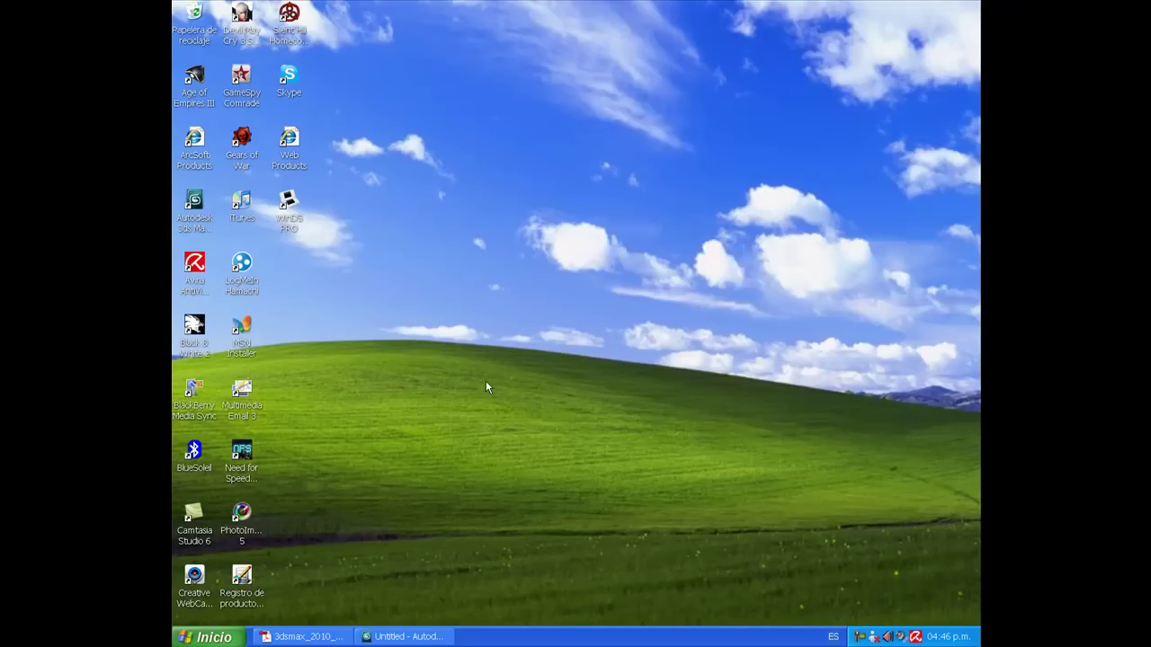
Step: Bring the empty Untitled 3ds Max scene forward and maximize the Perspective viewport
click(402, 636)
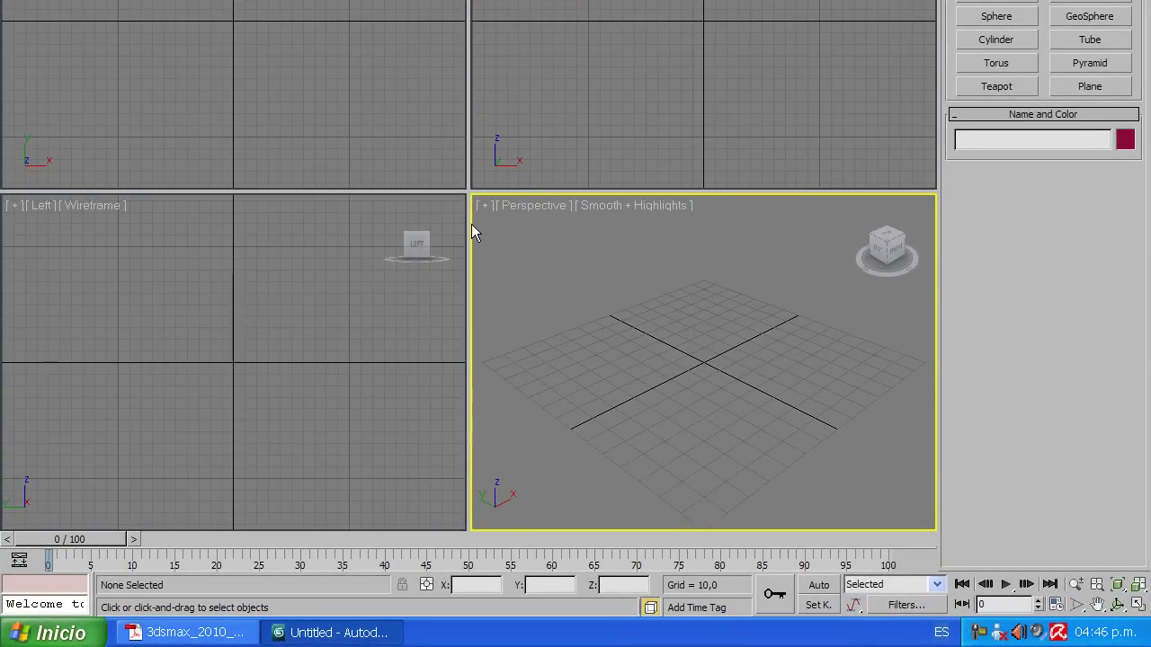
key(alt+w)
mouse_move(508, 319)
middle_down()
mouse_move(422, 326)
mouse_move(437, 329)
middle_up()
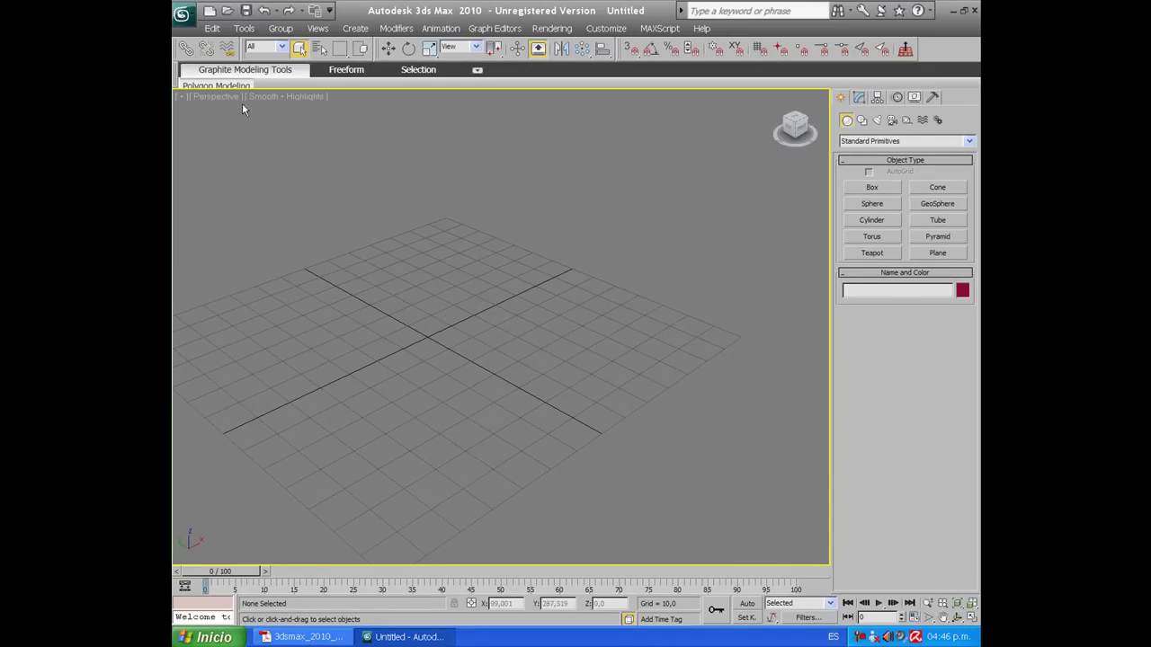
Step: Browse to the scenes folder through the recent-paths history and open helmet.max
click(184, 13)
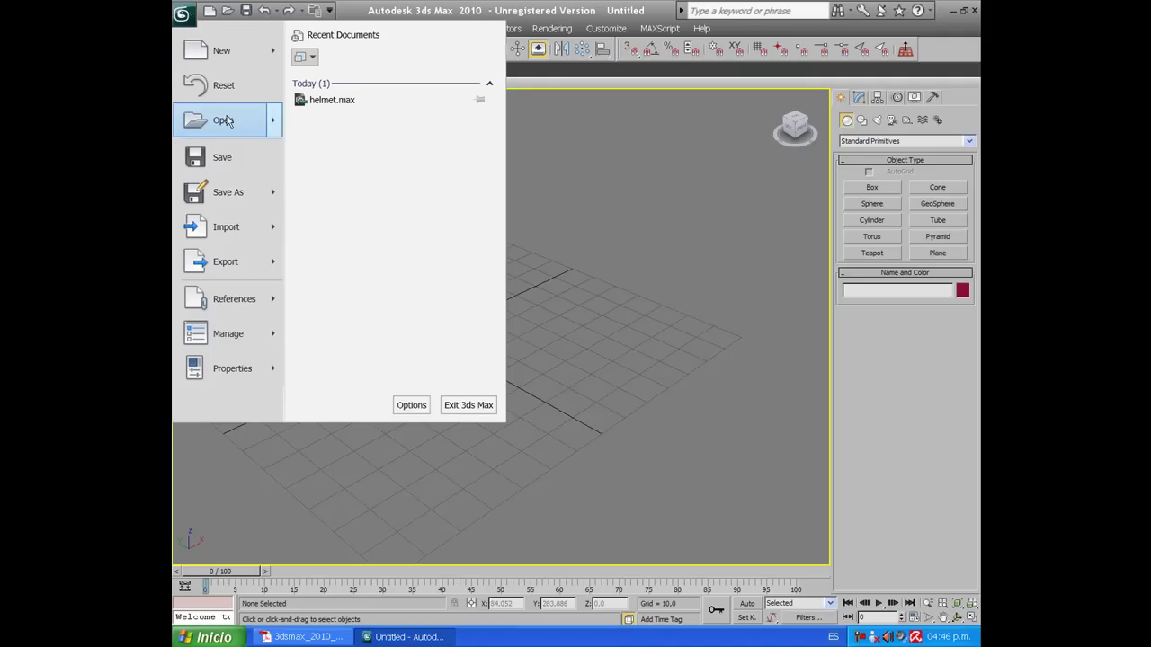
click(220, 119)
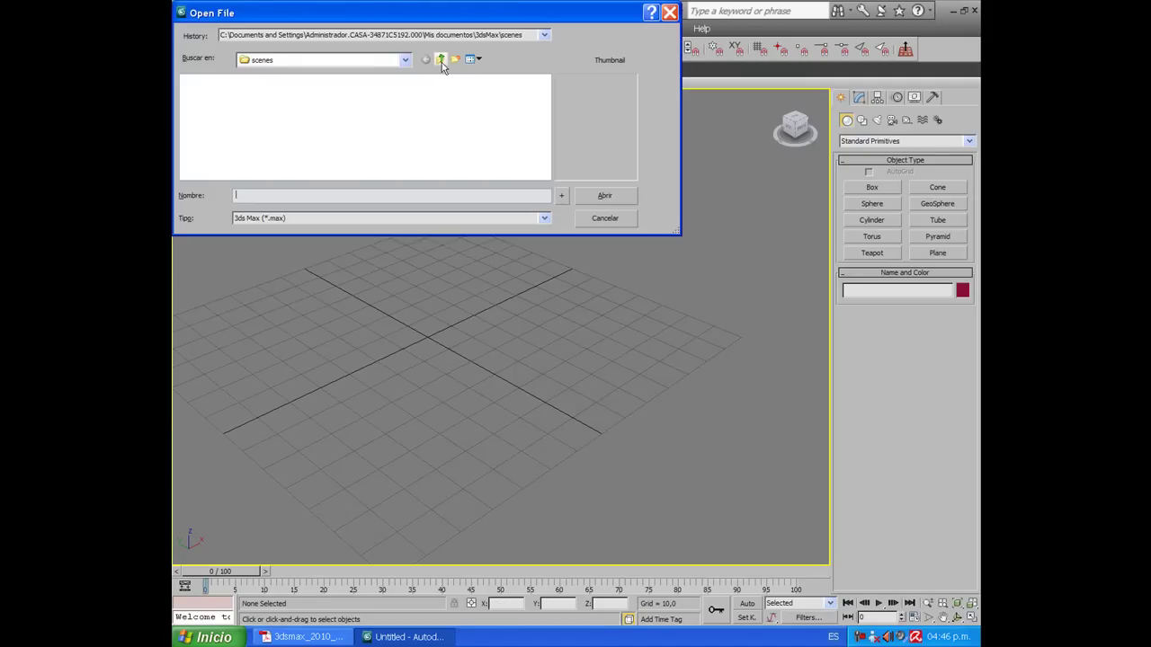
click(405, 60)
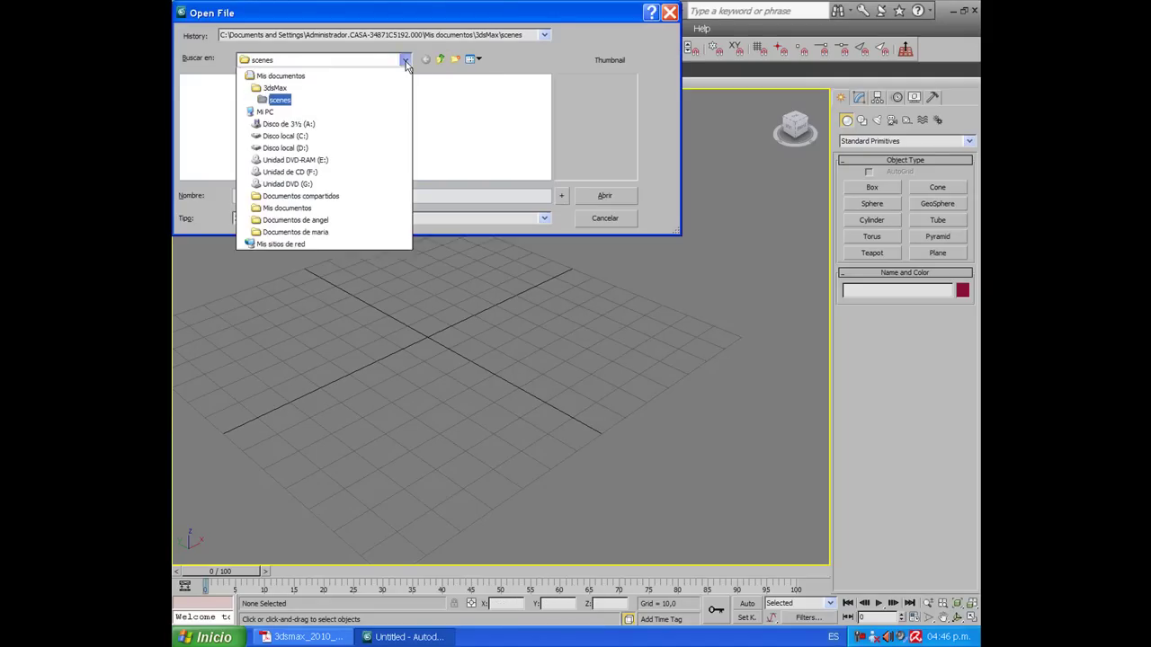
click(405, 61)
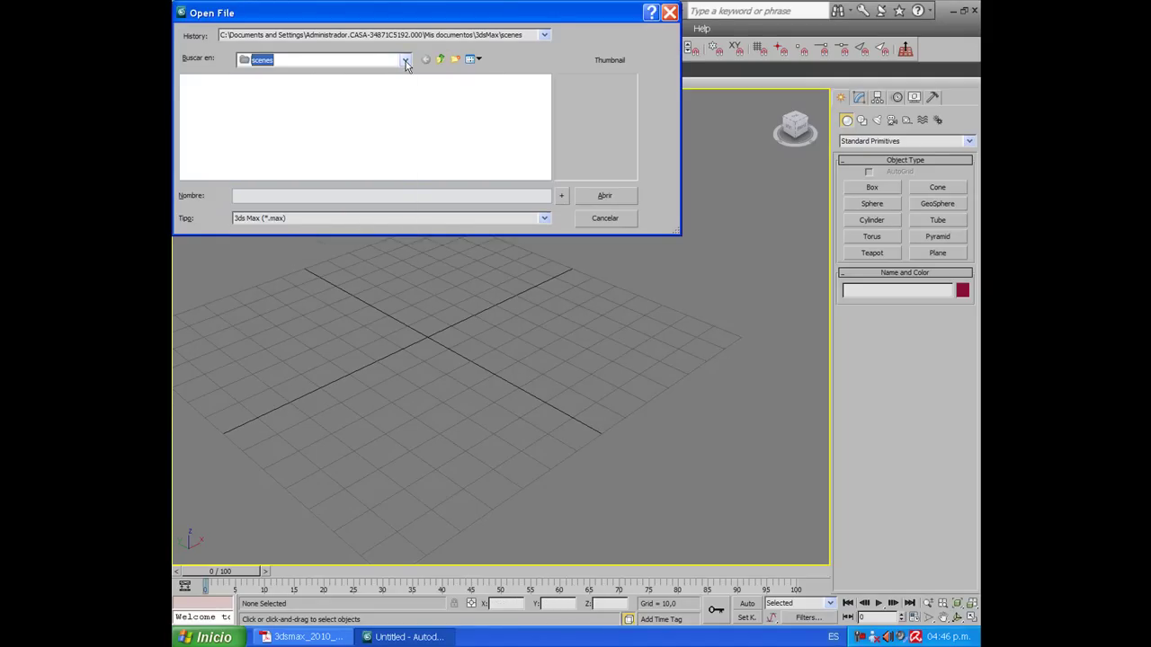
click(313, 39)
click(332, 43)
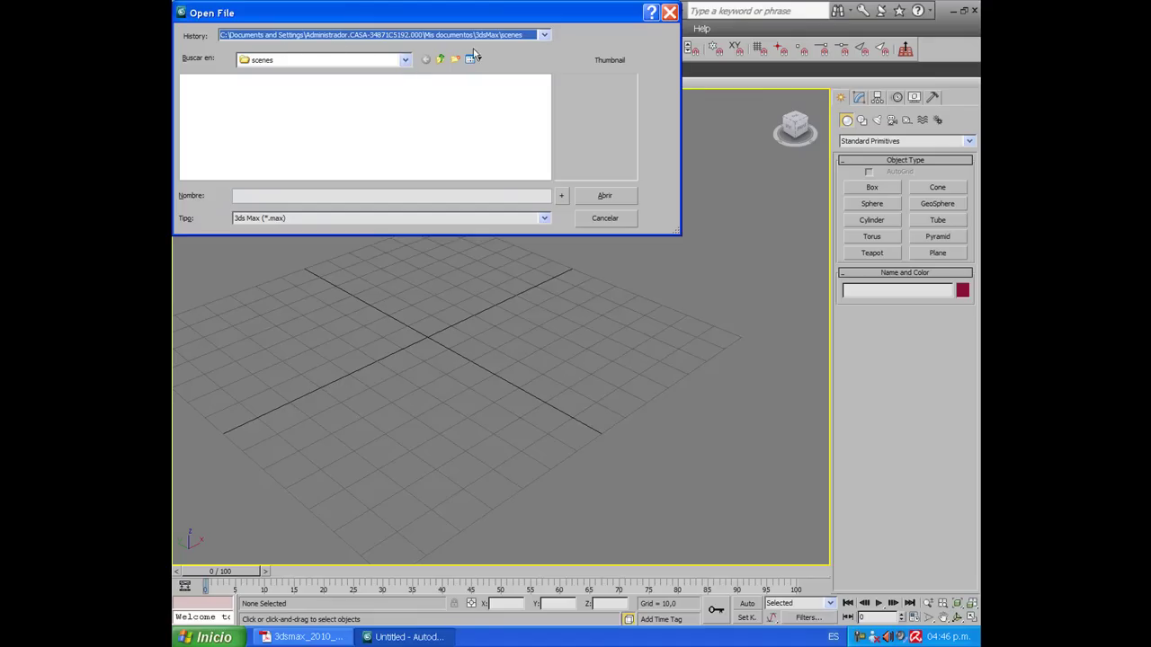
click(543, 34)
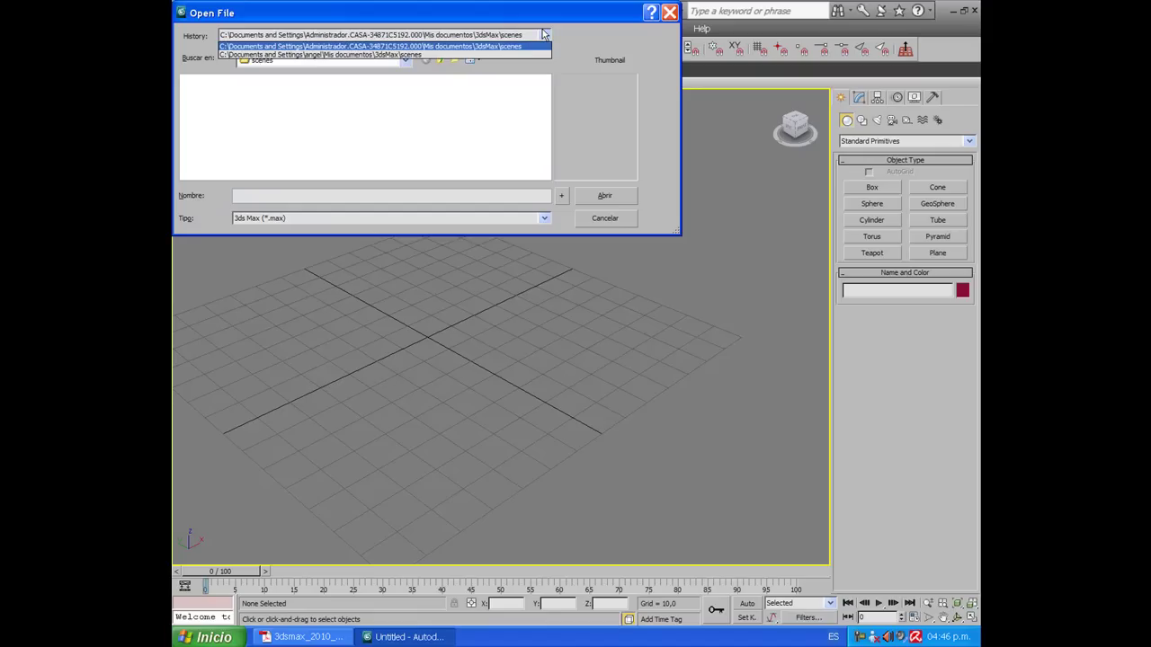
click(440, 54)
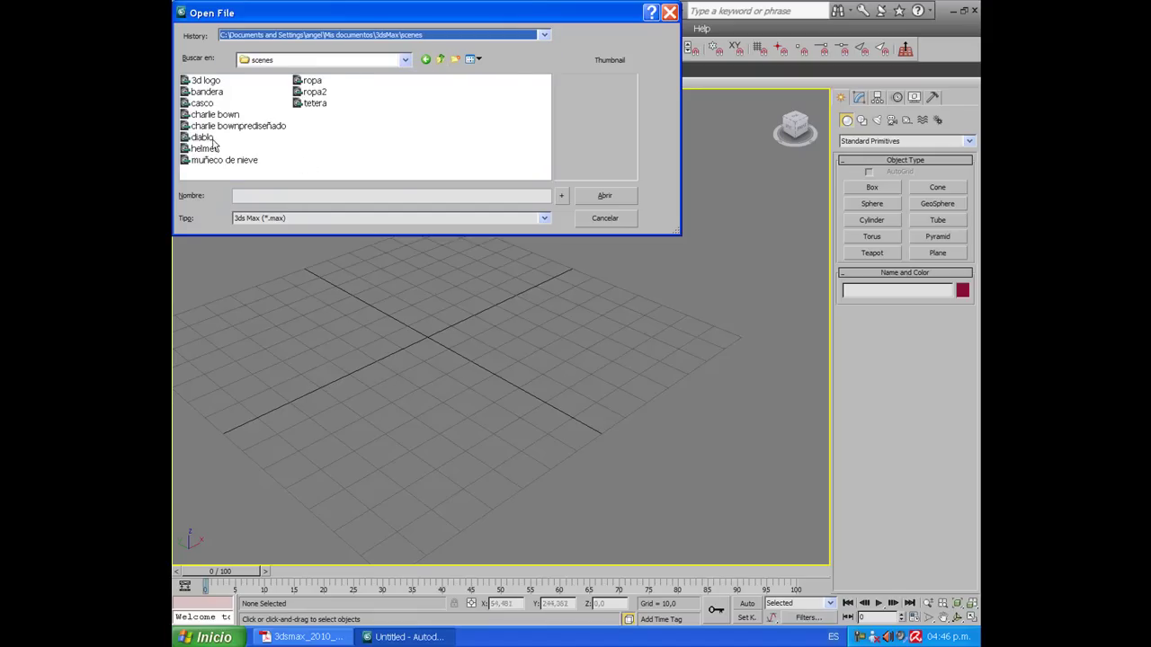
click(202, 104)
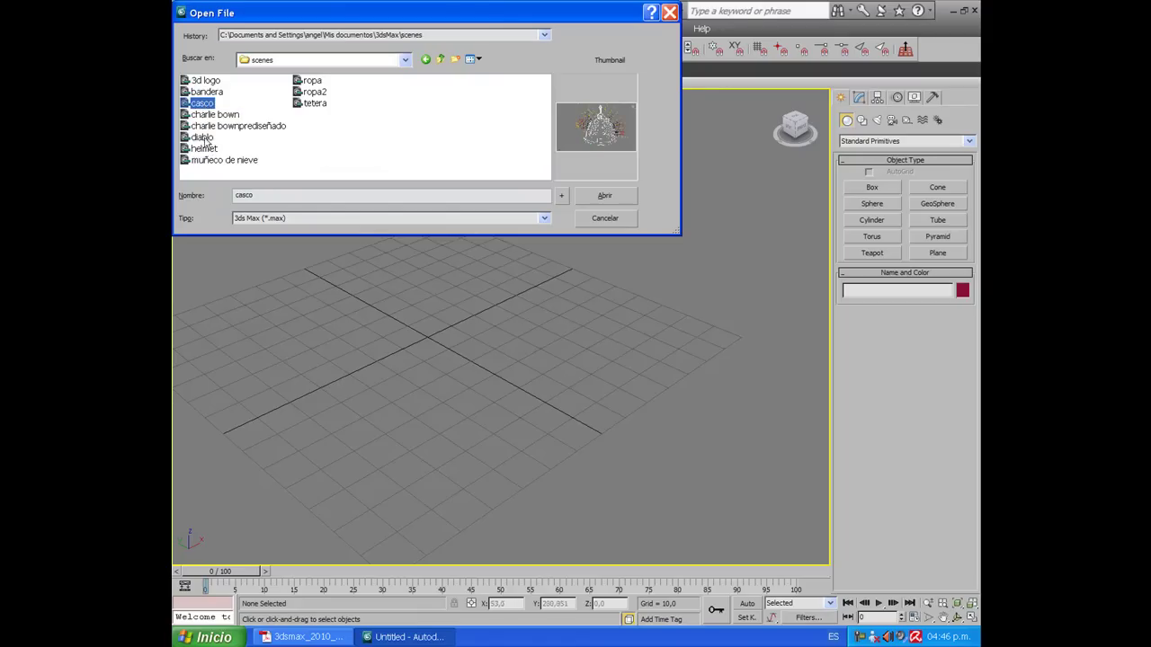
click(205, 149)
click(597, 197)
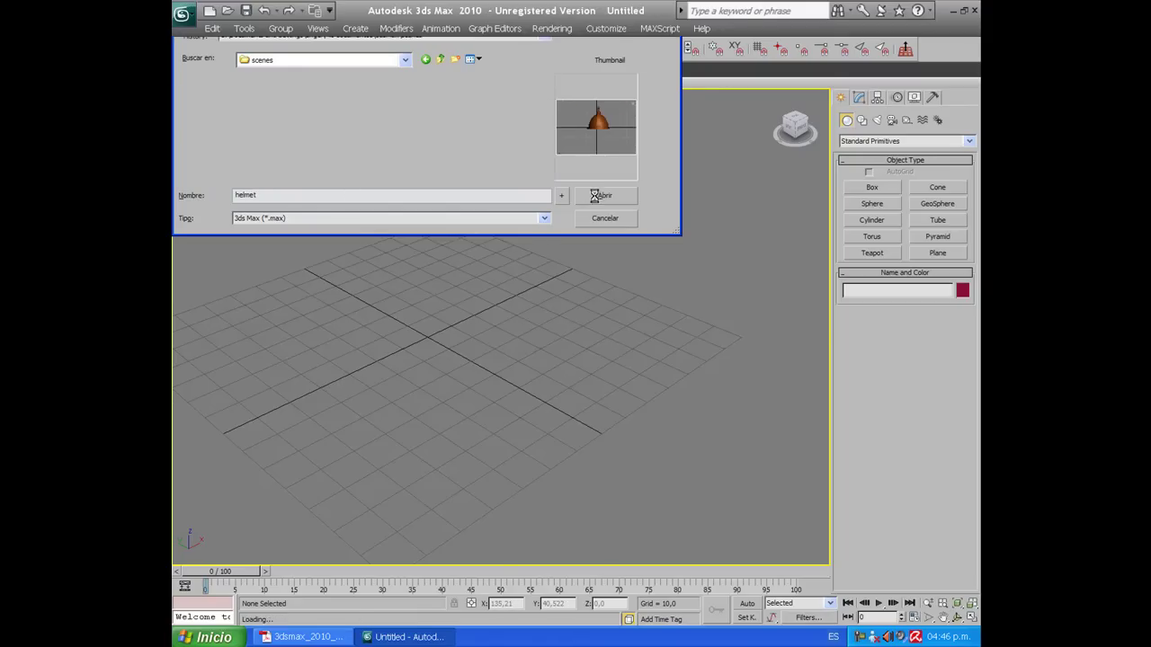
Step: Recentre the helmet and reset the viewport to the Front view with the home grid shown
middle_drag(552, 258, 532, 323)
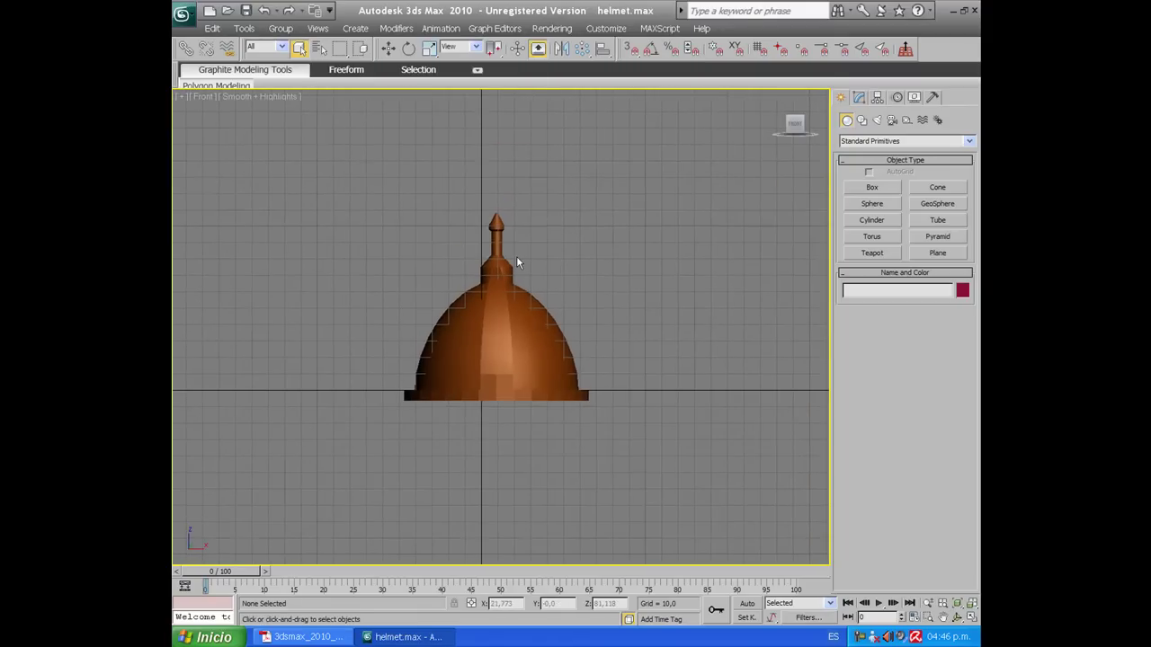
mouse_move(517, 263)
alt+middle_down()
mouse_move(507, 274)
mouse_move(518, 260)
mouse_move(539, 281)
alt+middle_up()
key(f)
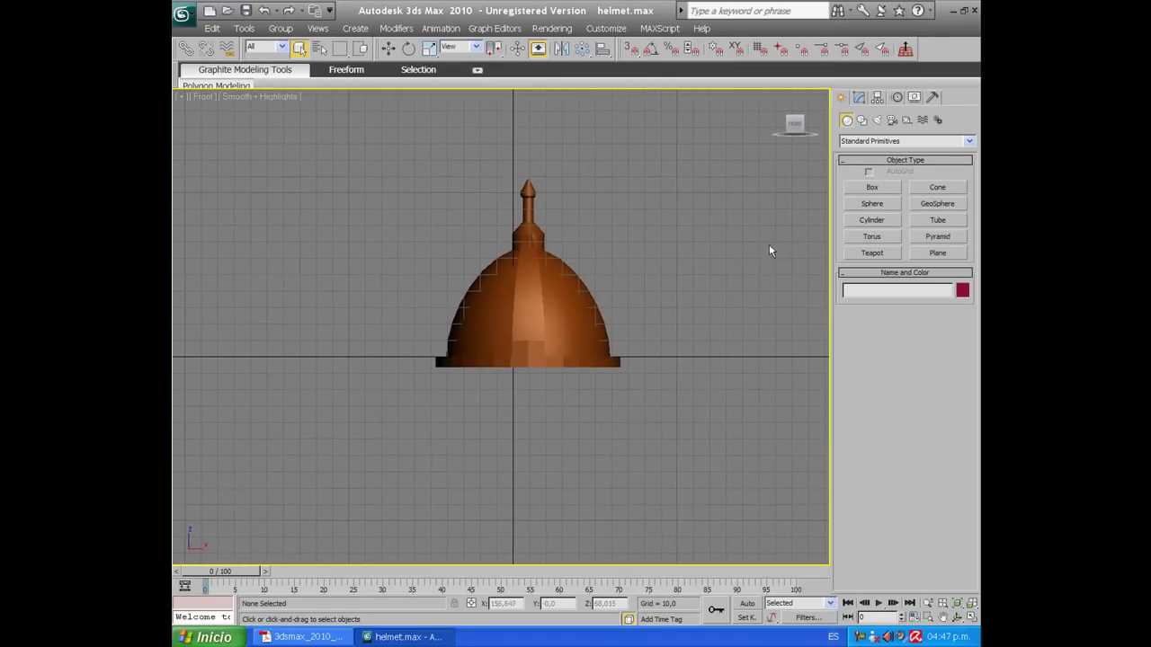
key(g)
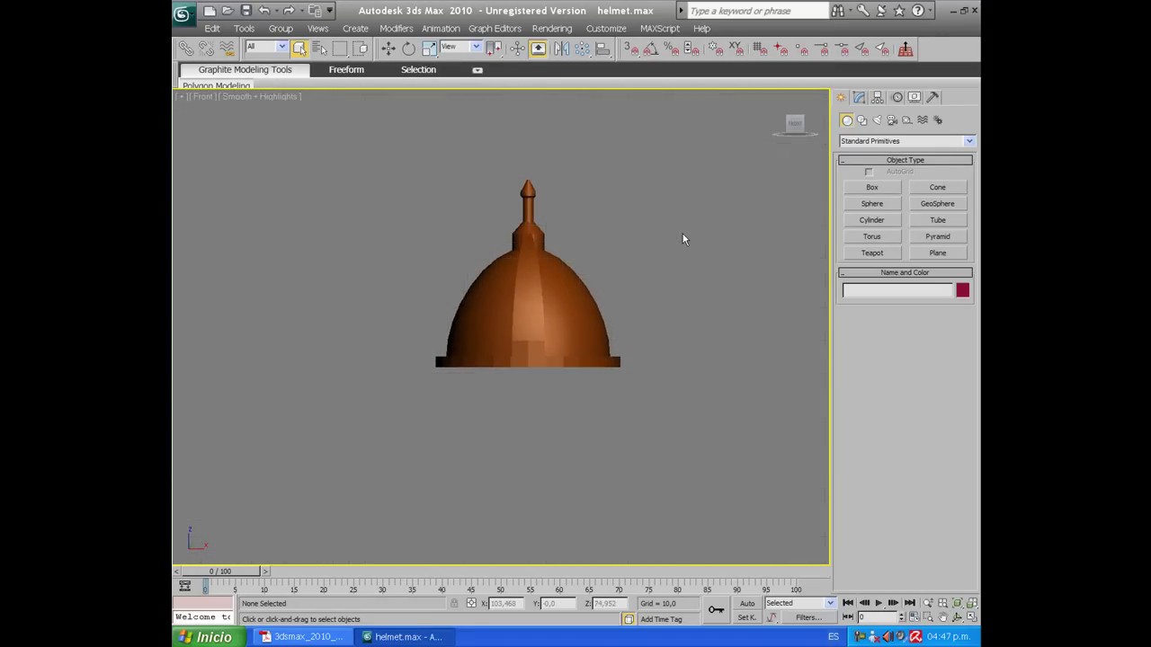
key(g)
scroll(681, 238, down, 5)
scroll(679, 239, up, 3)
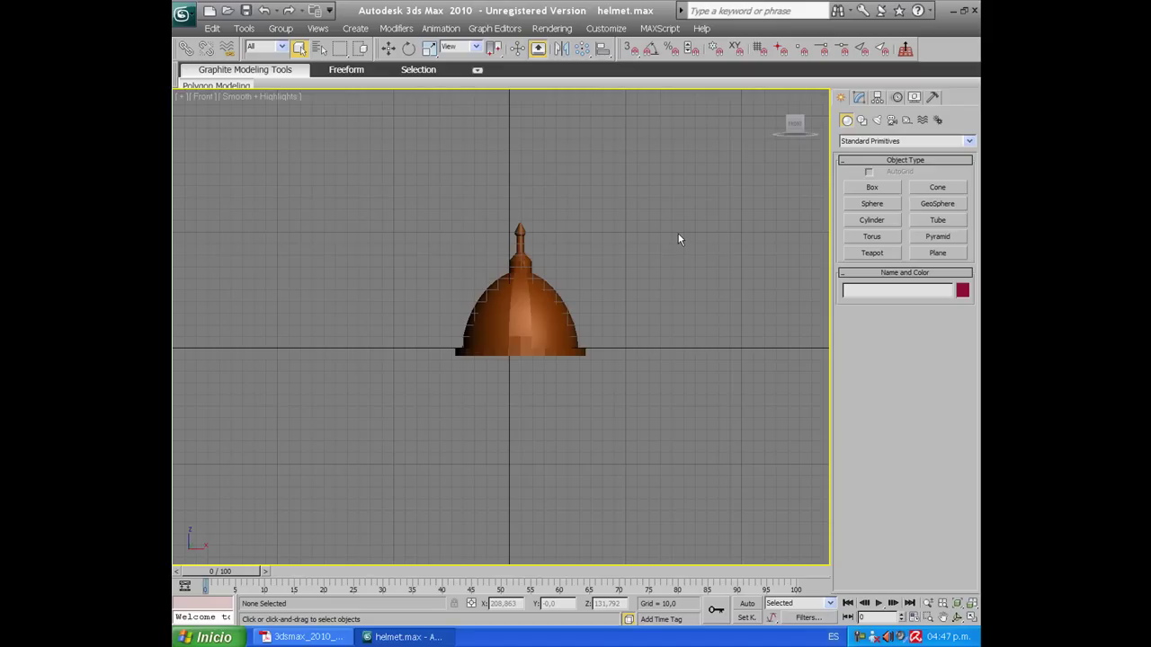
Step: Turn on Edged Faces over smooth shading, zoom in, and select the dome Sphere01
key(F3)
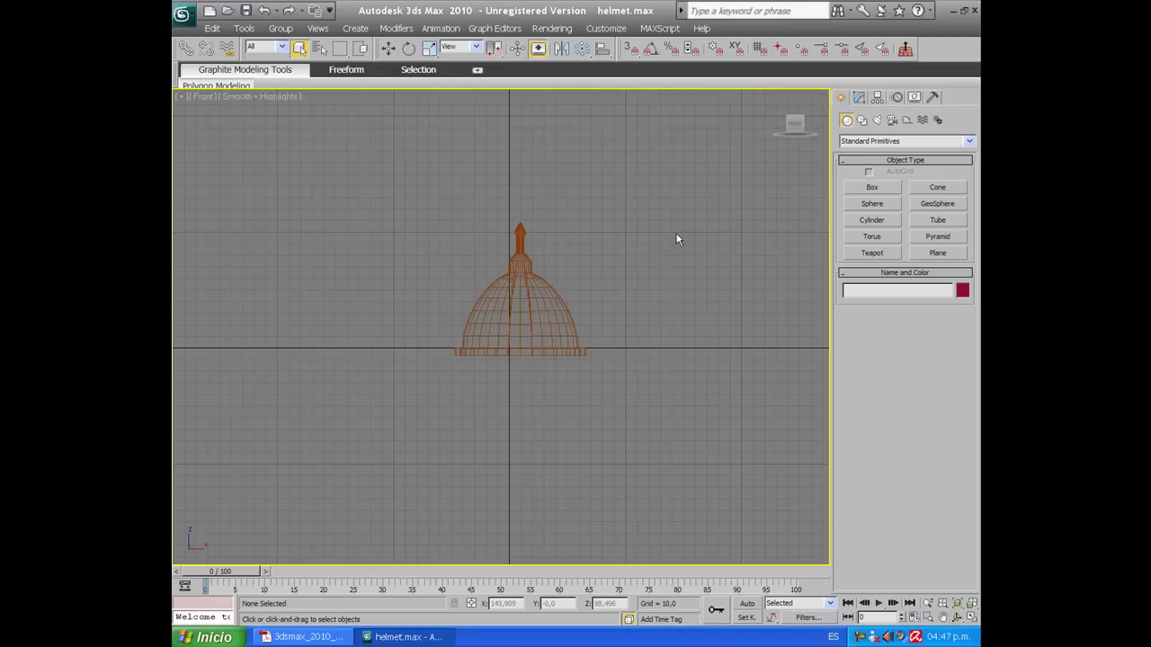
key(F3)
key(F4)
scroll(580, 347, up, 4)
middle_drag(616, 318, 564, 368)
click(553, 328)
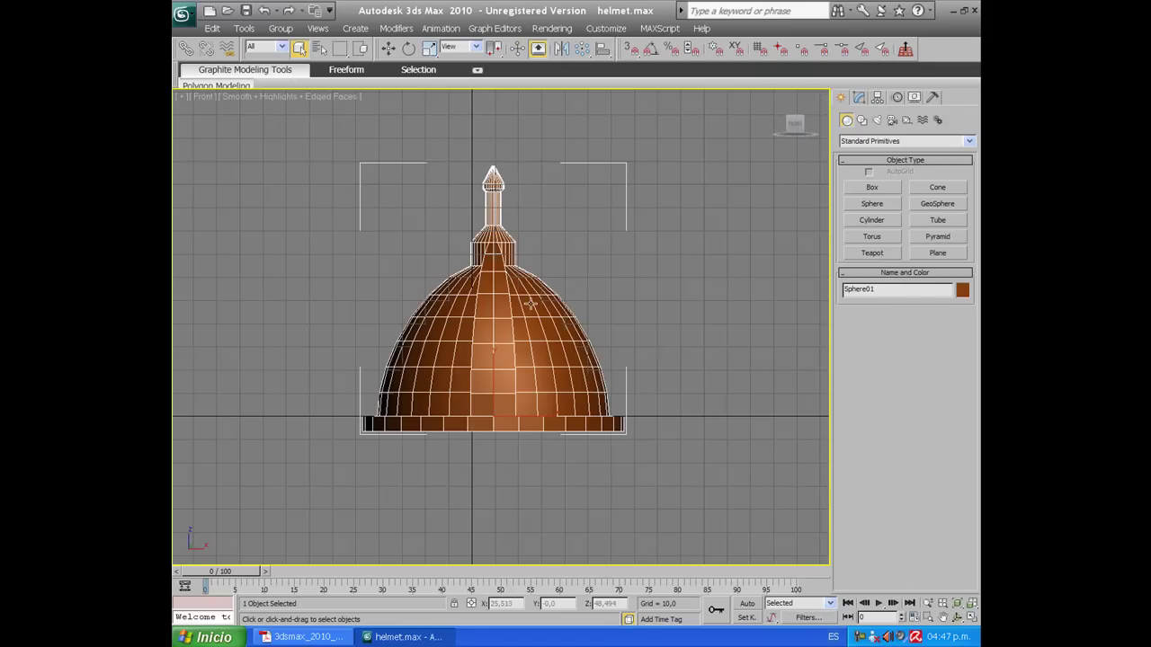
Step: Go to the Modify panel for Sphere01 and drop down the Modifier List
click(970, 144)
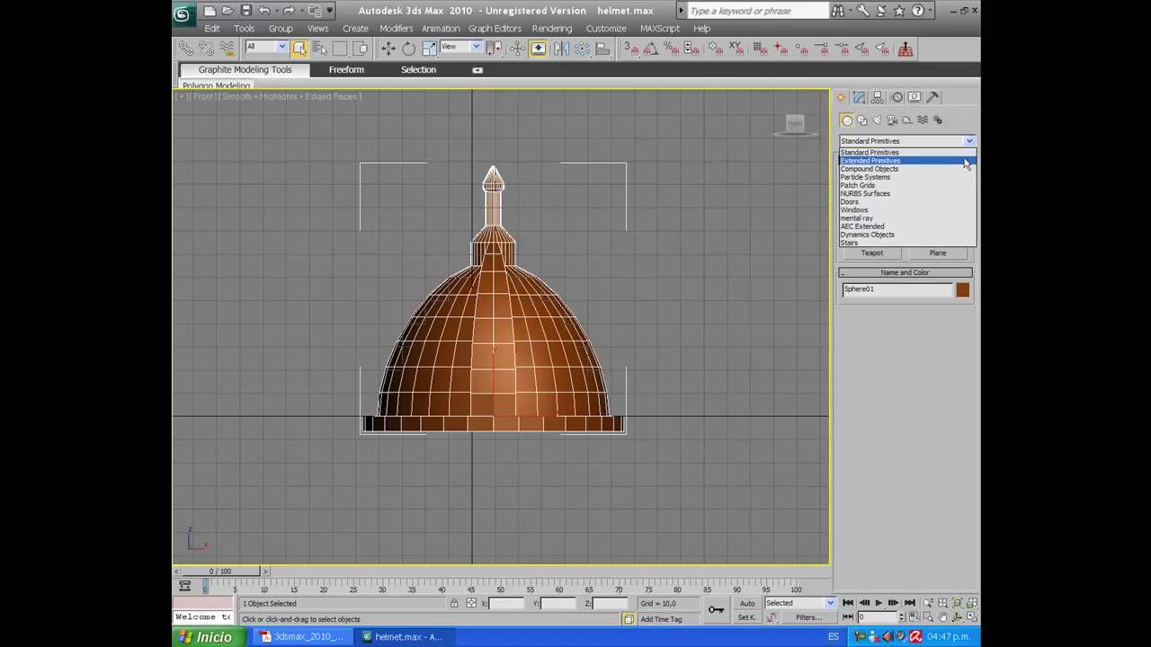
click(964, 152)
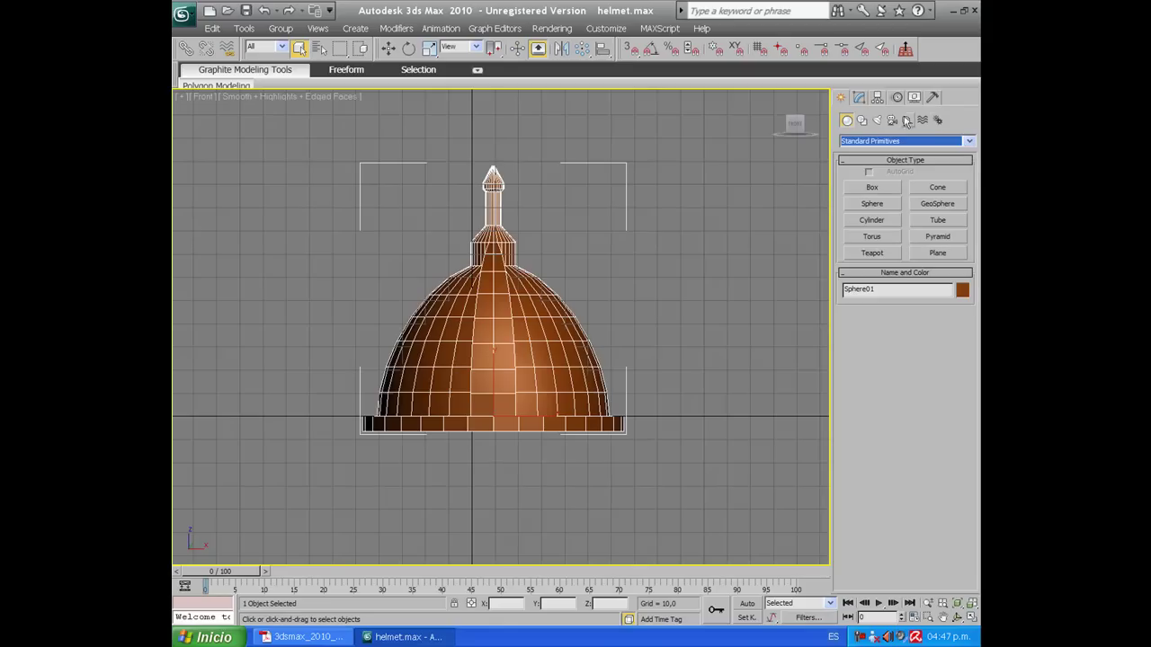
click(859, 98)
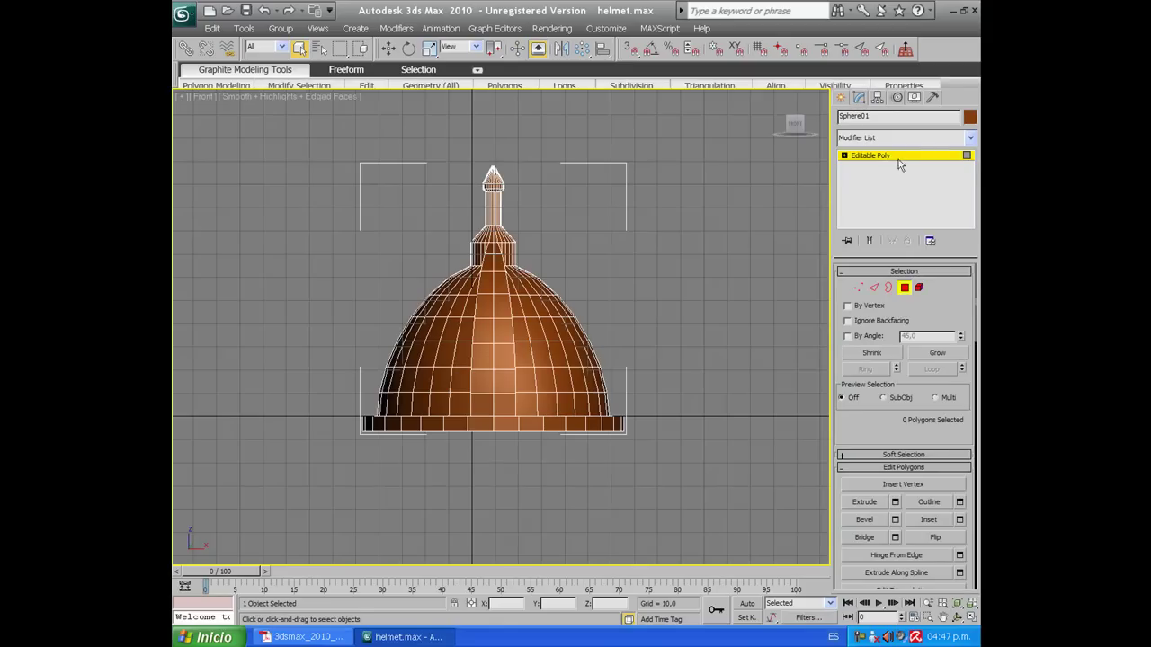
click(968, 140)
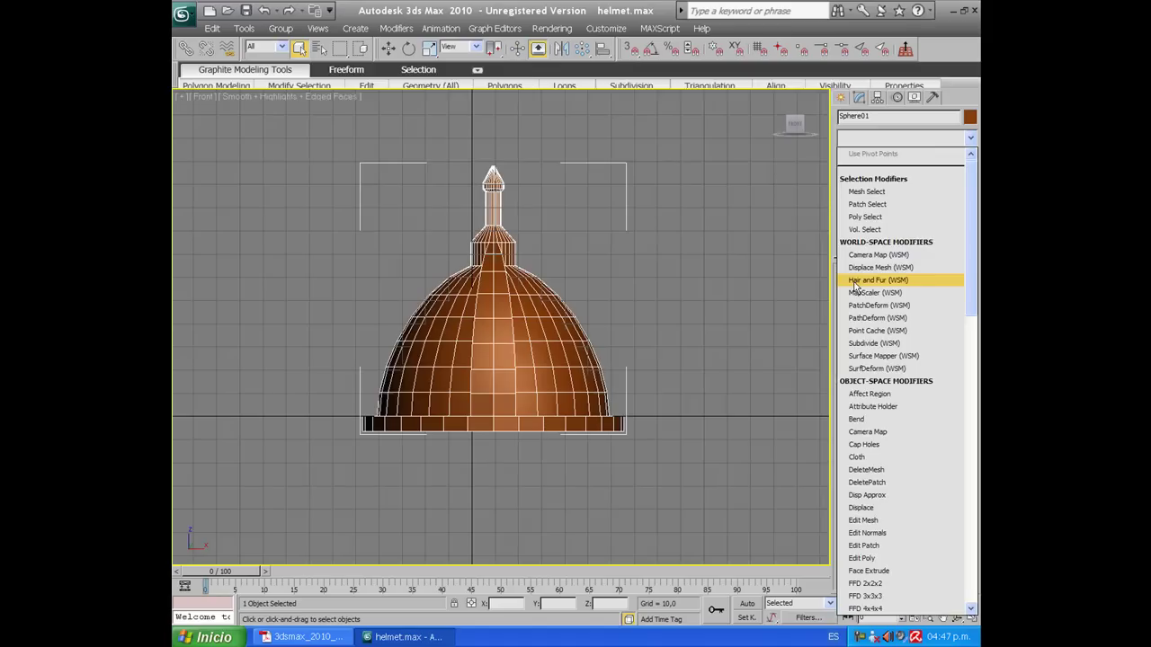
Step: Apply the Hair and Fur (WSM) modifier to the dome Sphere01
click(857, 280)
middle_drag(572, 337, 534, 355)
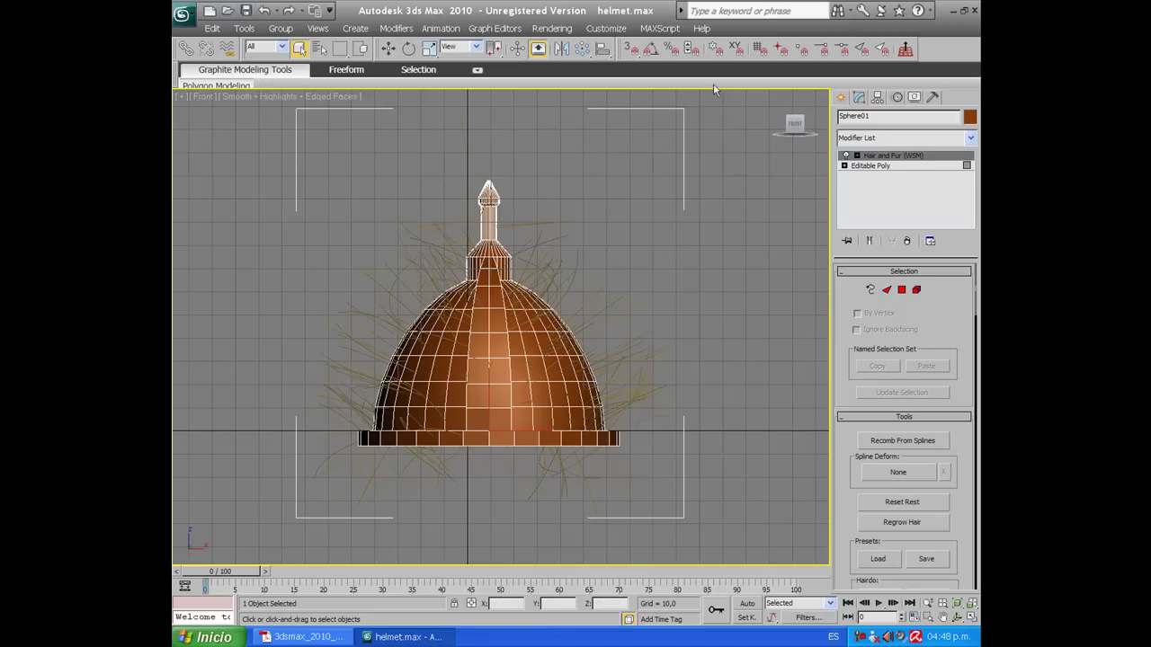
Step: Set the UI scheme to ModularToolbarsUI in the Custom UI and Defaults Switcher, dismissing the warnings
click(606, 28)
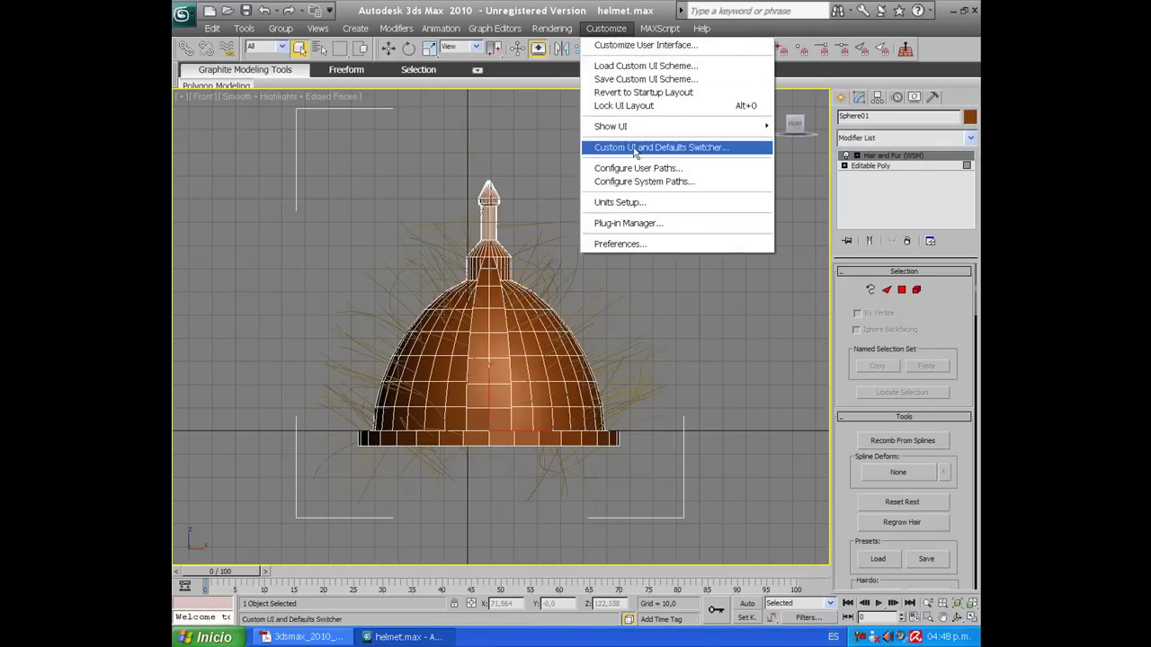
click(636, 150)
click(602, 152)
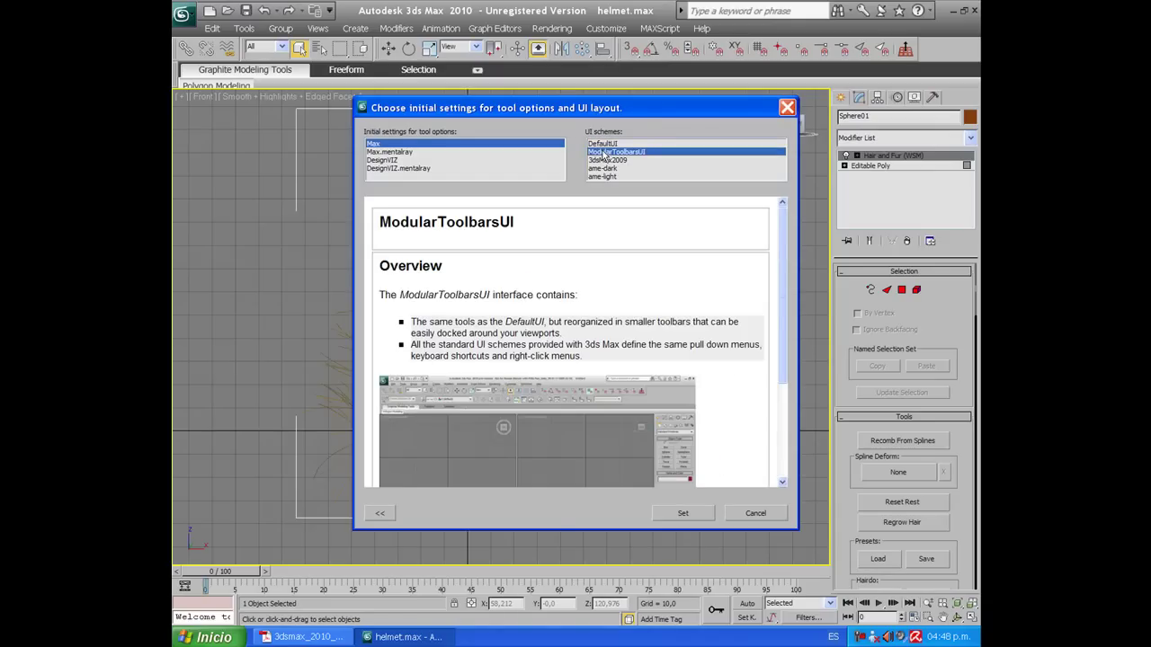
click(687, 512)
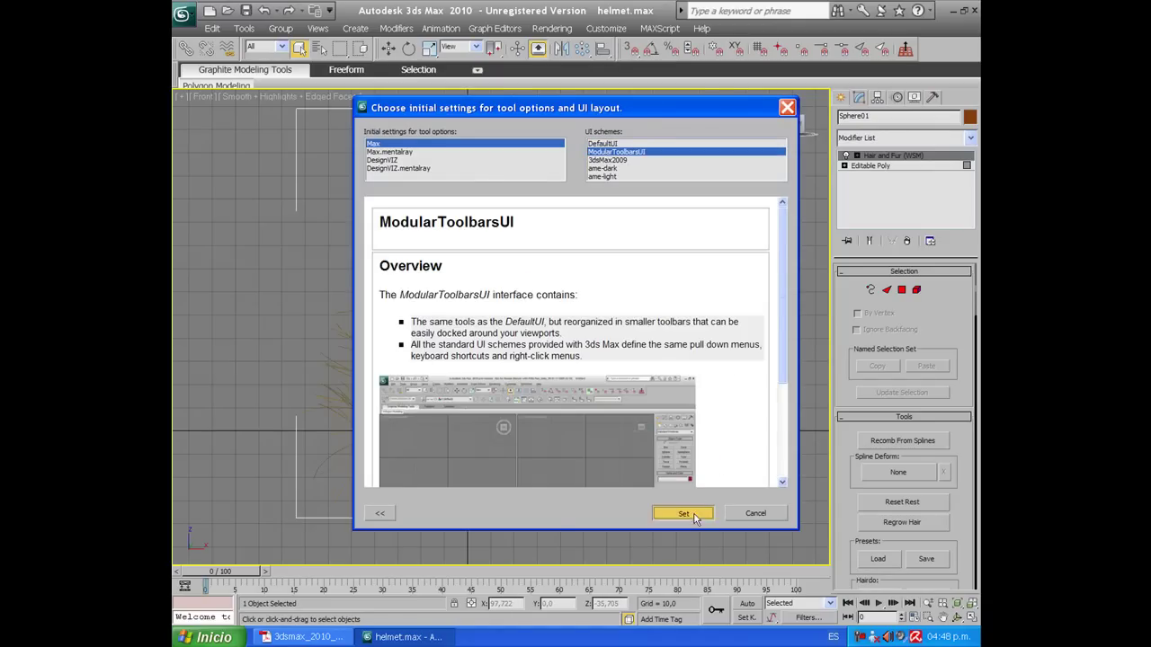
click(594, 364)
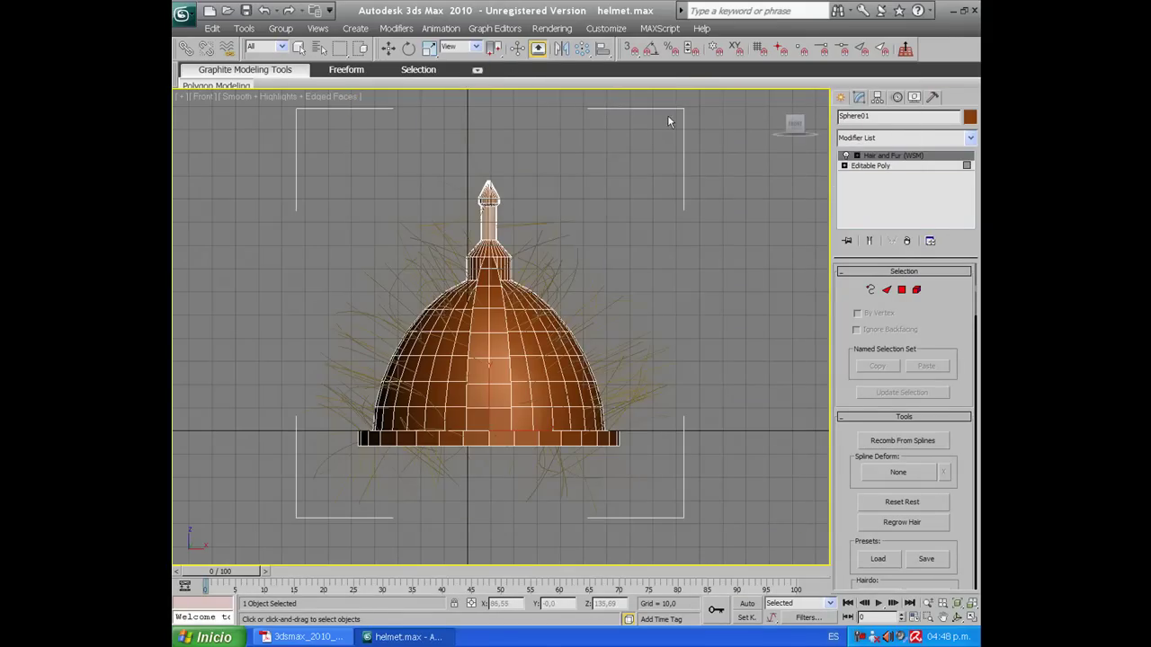
mouse_move(216, 86)
click(337, 72)
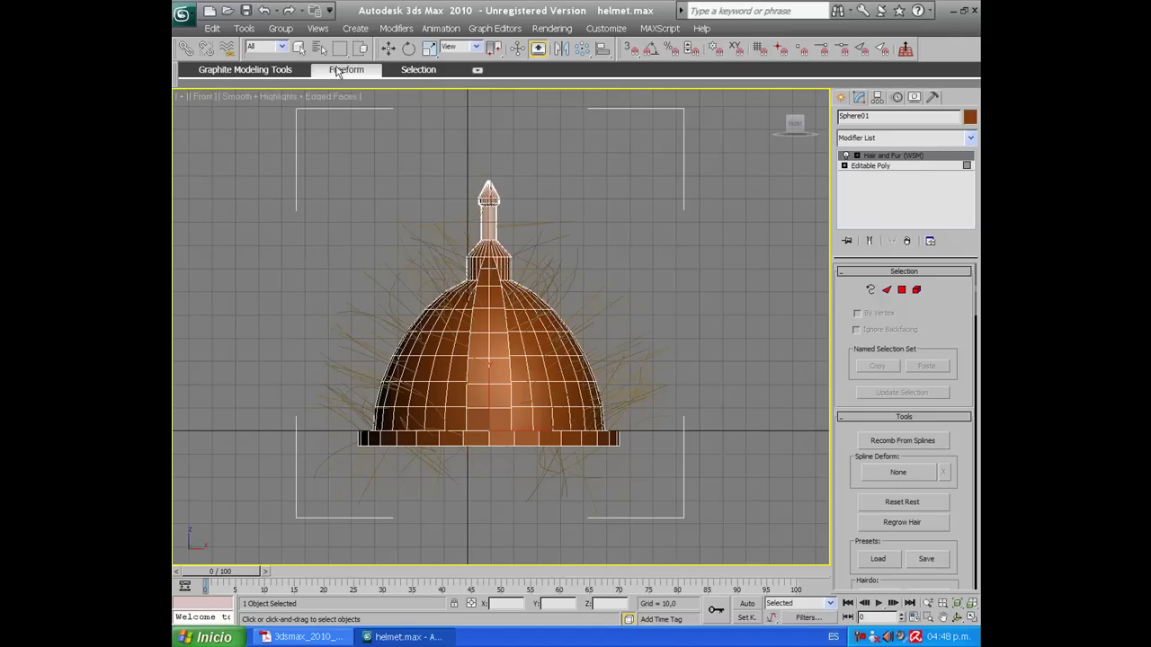
scroll(407, 81, down, 1)
scroll(407, 81, up, 1)
scroll(407, 81, up, 1)
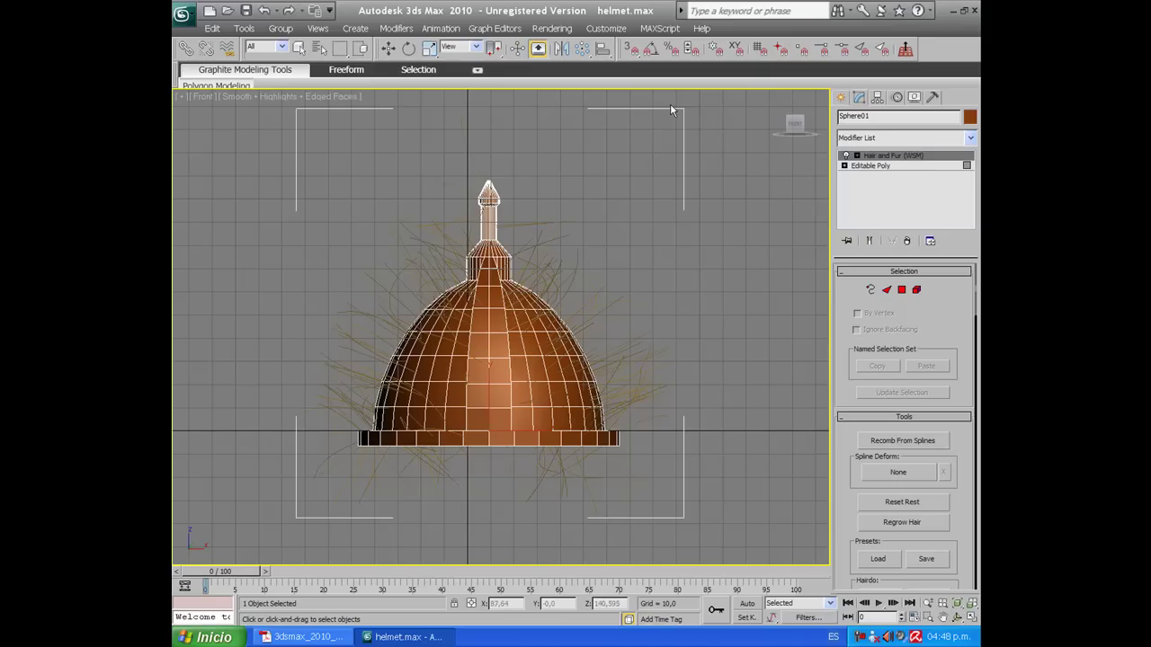
click(545, 30)
click(546, 32)
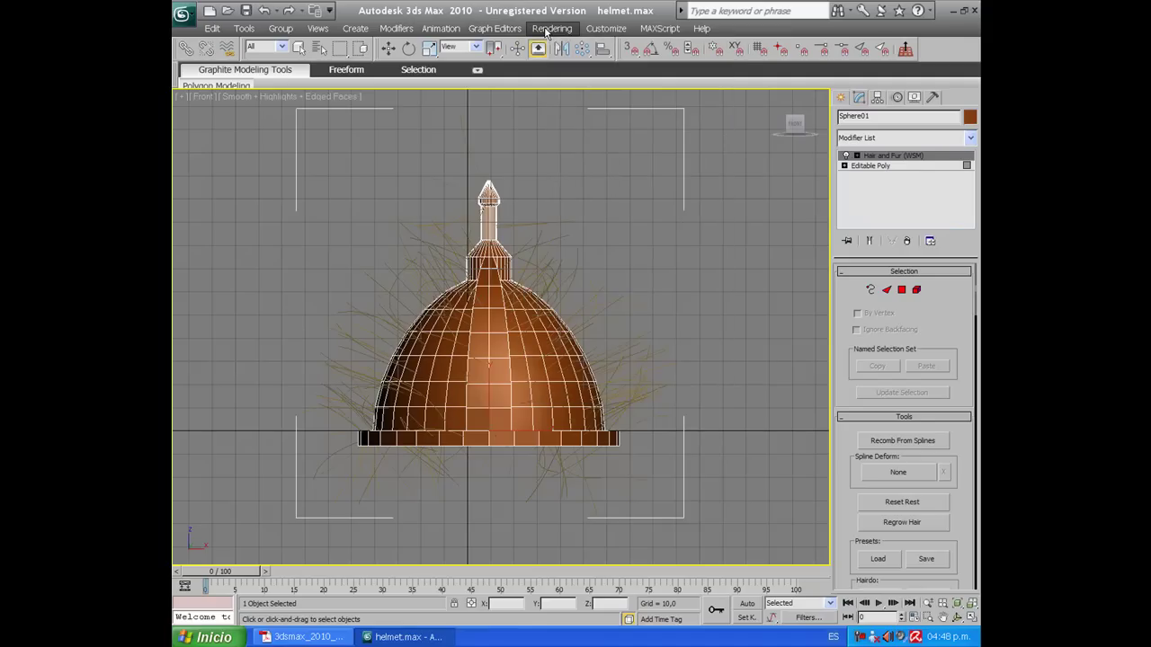
click(545, 32)
click(549, 43)
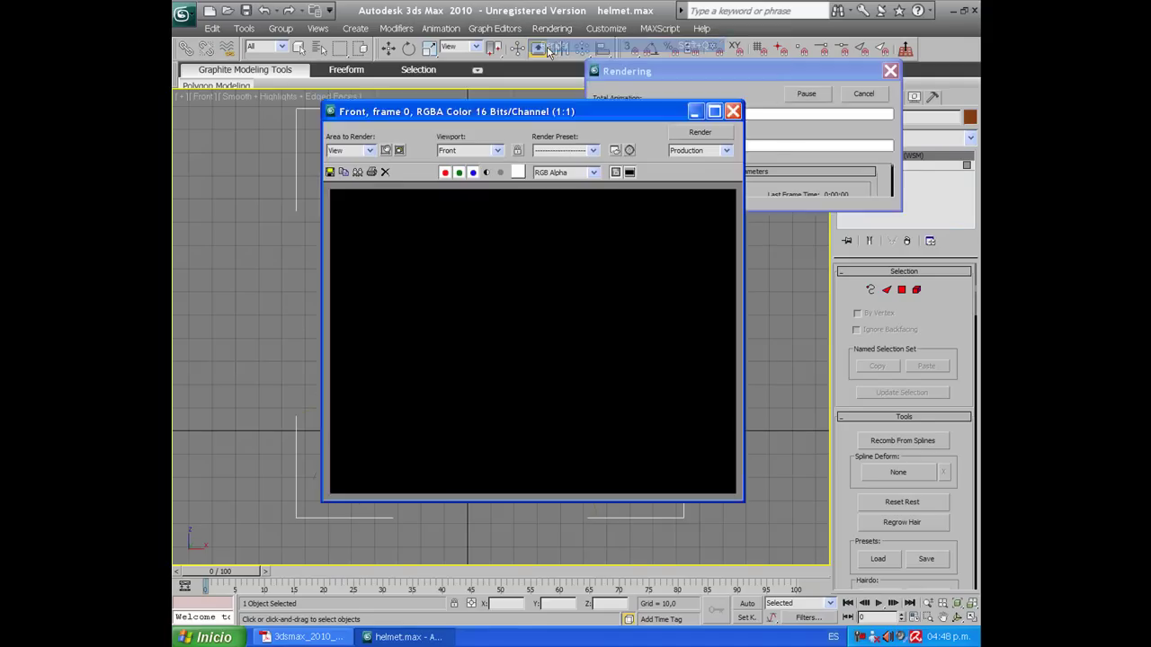
click(591, 359)
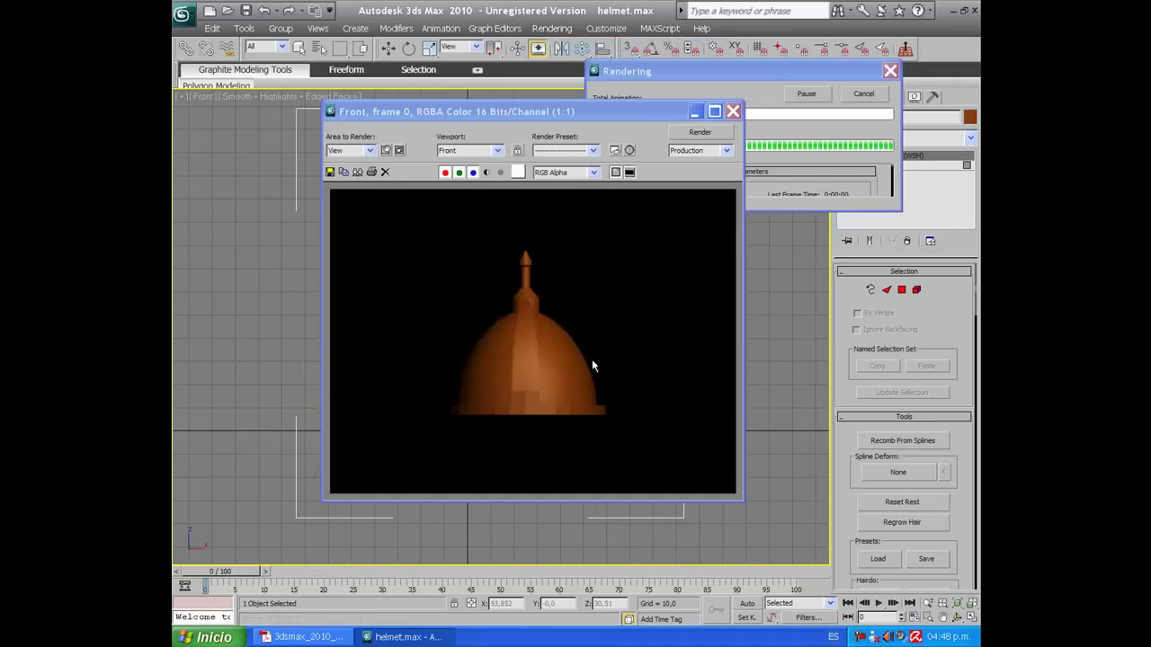
click(733, 111)
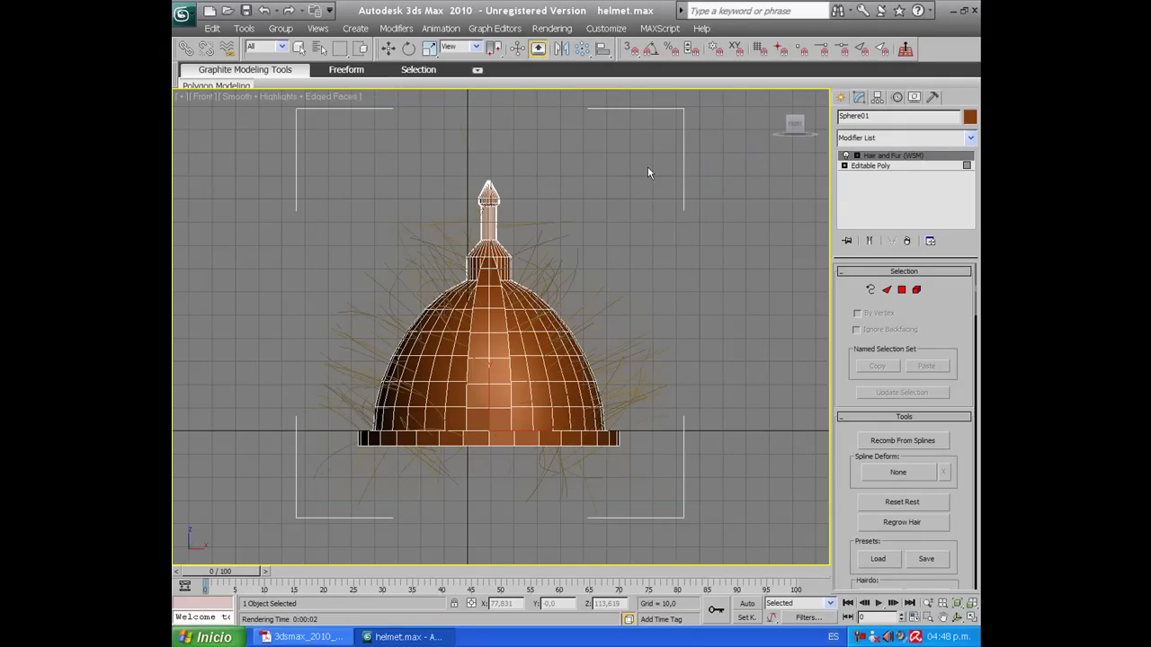
Step: Render the Perspective view to check the fur covering the whole dome
key(p)
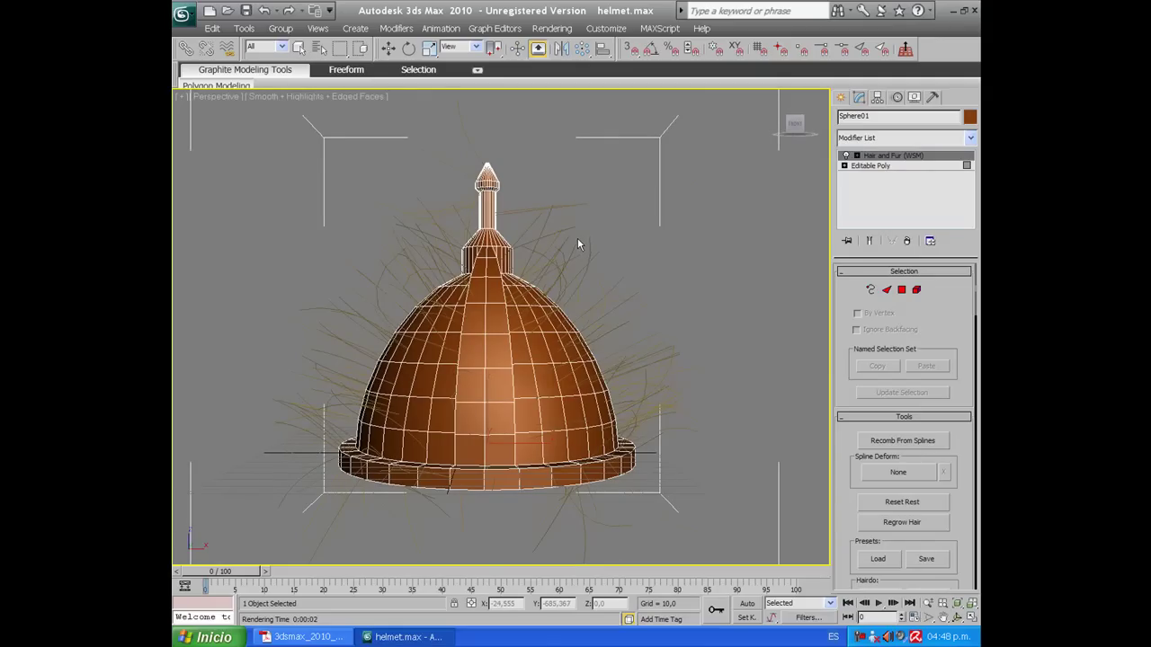
click(551, 28)
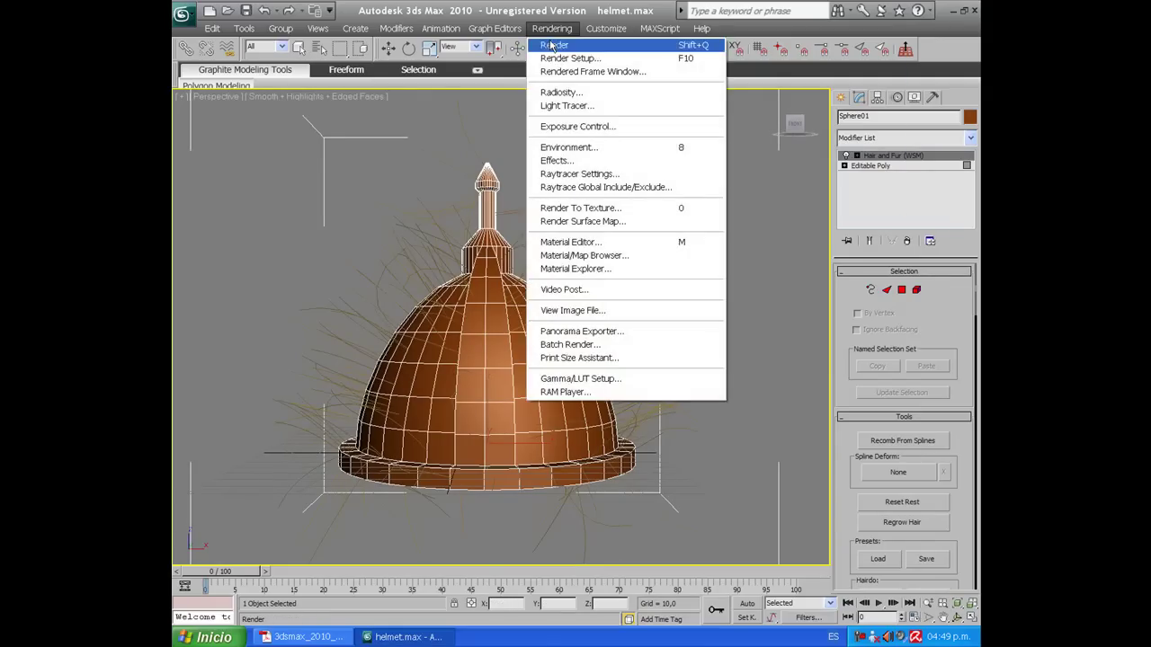
click(553, 45)
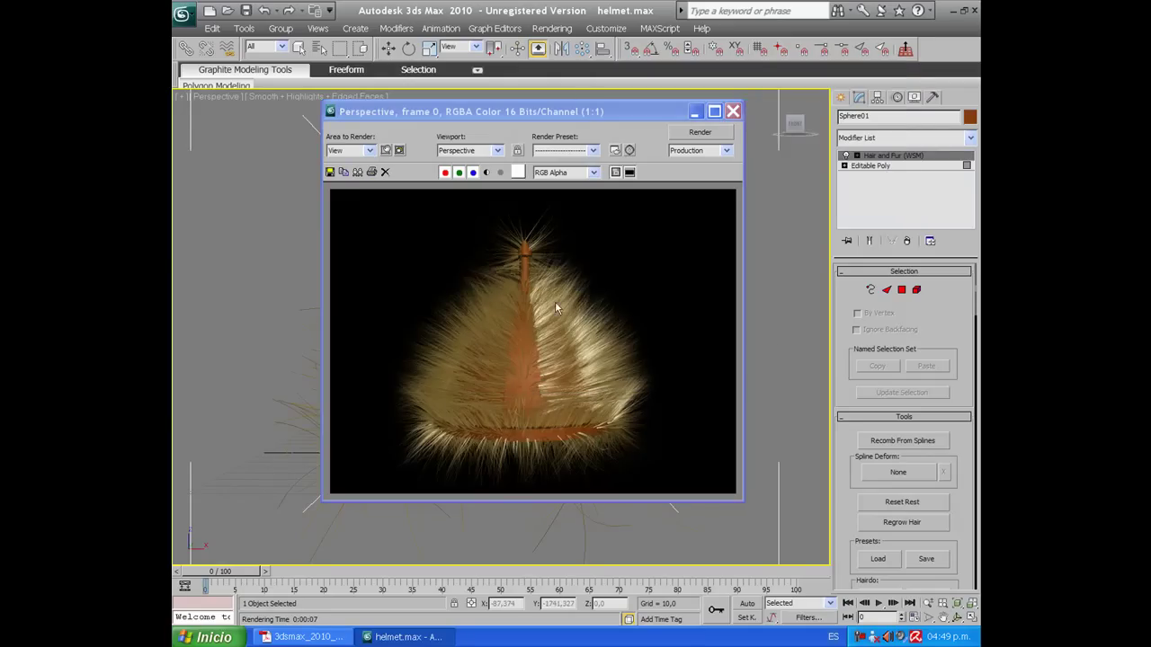
mouse_move(523, 109)
mouse_down()
mouse_move(795, 301)
mouse_move(800, 139)
mouse_move(773, 100)
mouse_up()
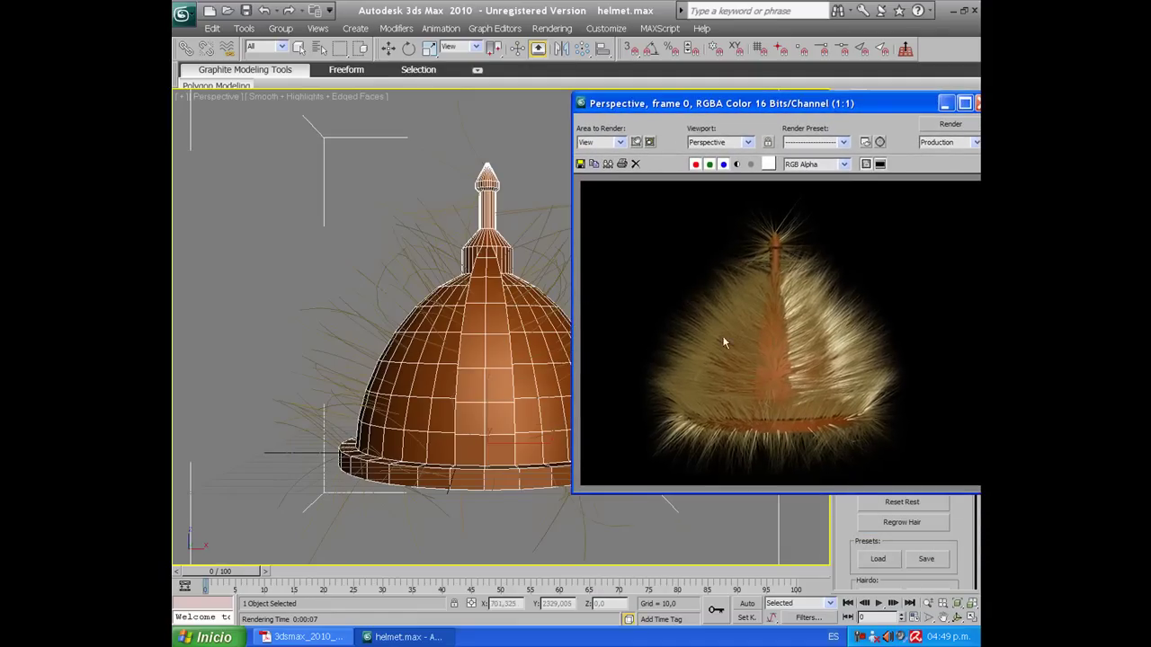
mouse_move(836, 105)
mouse_down()
mouse_move(496, 81)
mouse_move(540, 90)
mouse_move(553, 116)
mouse_up()
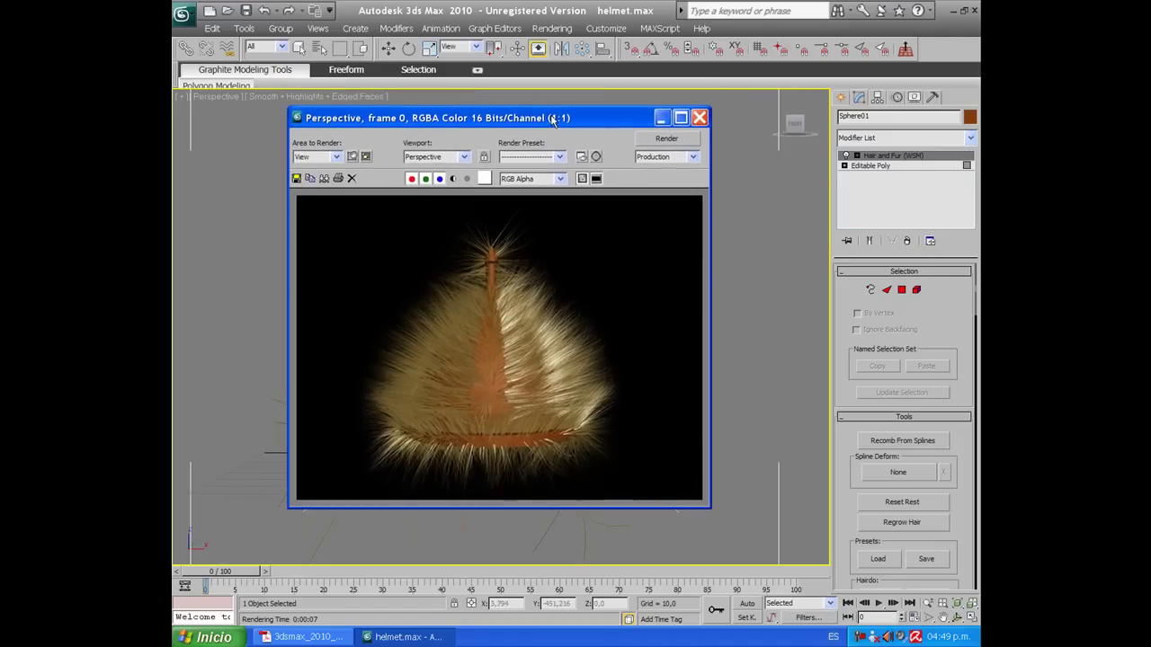
click(700, 115)
Step: Orbit the Perspective view to see the helmet's left side from lower down
mouse_move(558, 352)
middle_down()
mouse_move(561, 326)
mouse_move(590, 288)
mouse_move(547, 302)
mouse_move(508, 297)
mouse_move(576, 316)
middle_up()
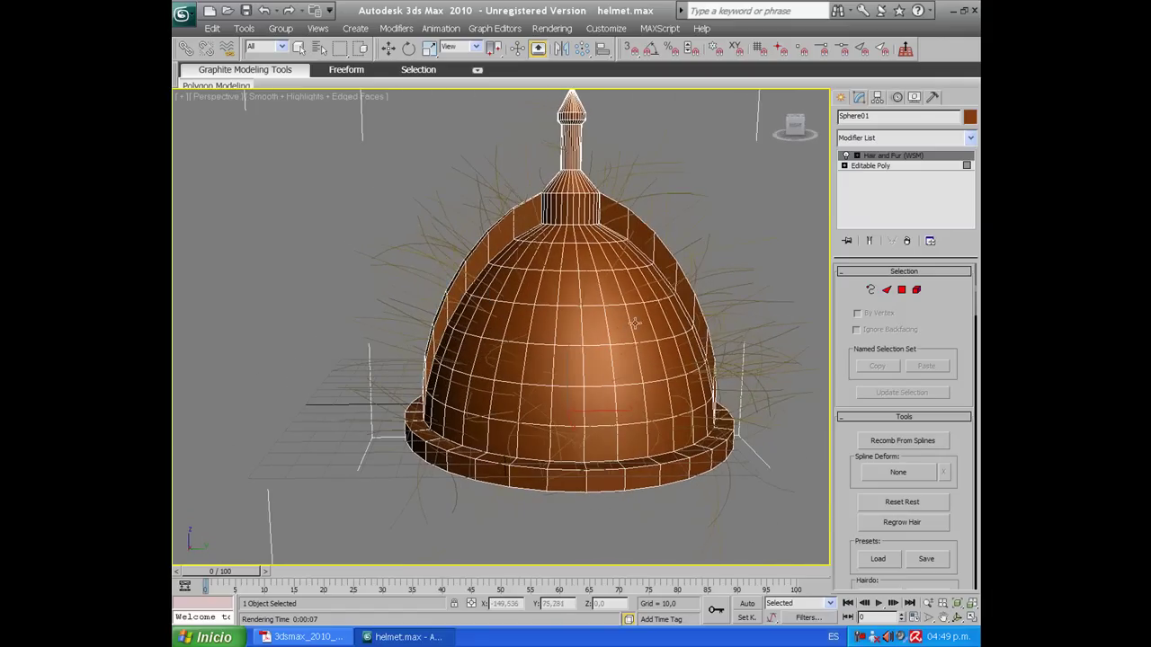
mouse_move(506, 292)
alt+middle_down()
mouse_move(561, 286)
mouse_move(610, 311)
alt+middle_up()
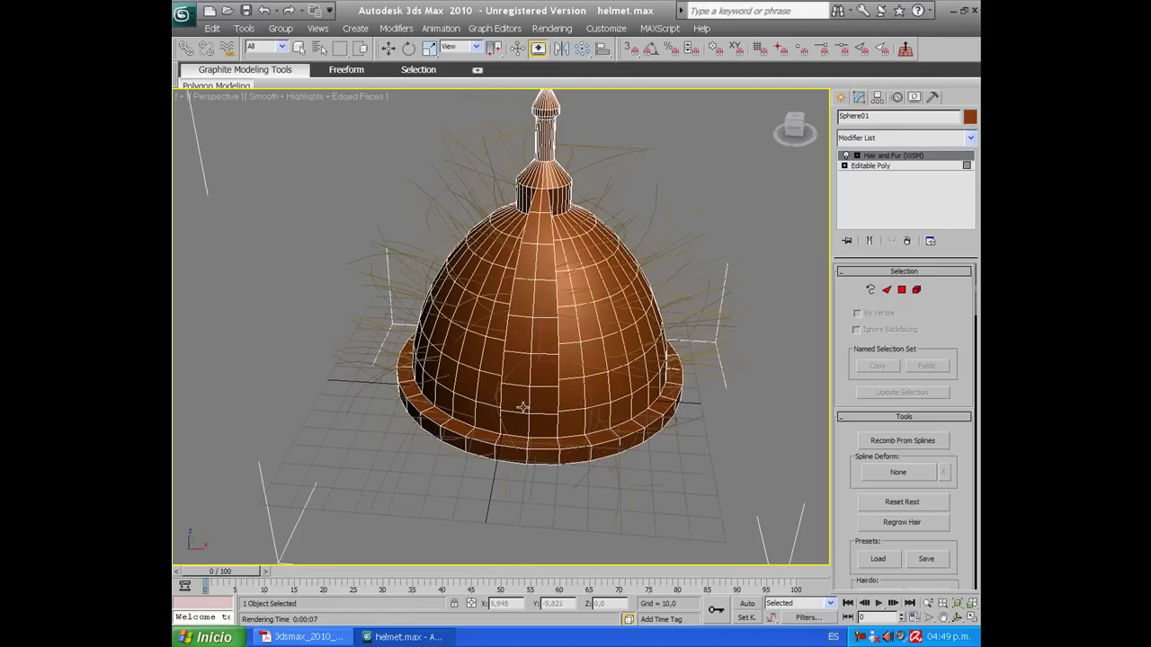
mouse_move(638, 255)
alt+middle_down()
mouse_move(483, 253)
mouse_move(523, 268)
mouse_move(639, 231)
alt+middle_up()
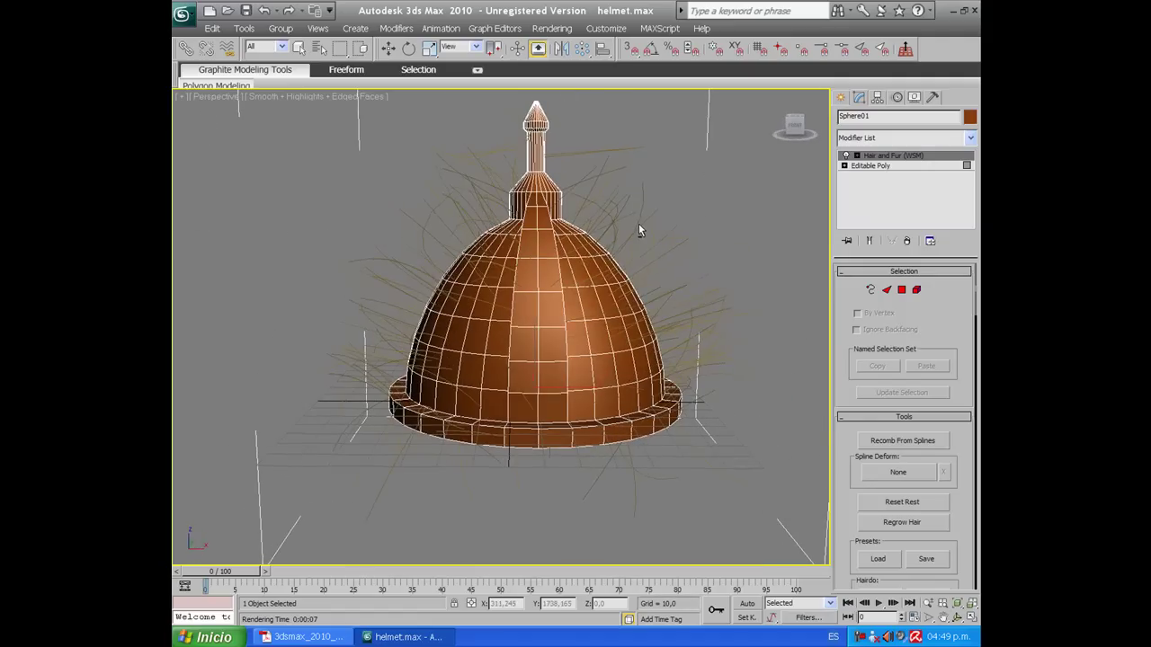
Step: At Hair and Fur's Polygon level, select a column of faces from the rim up to the spire ring
click(901, 290)
ctrl+click(521, 408)
ctrl+click(523, 376)
ctrl+click(552, 377)
ctrl+click(552, 344)
ctrl+click(525, 338)
ctrl+click(521, 309)
ctrl+click(552, 309)
ctrl+click(548, 275)
ctrl+click(525, 272)
ctrl+click(528, 244)
ctrl+click(543, 241)
ctrl+click(545, 227)
ctrl+click(539, 218)
ctrl+click(531, 212)
ctrl+click(538, 202)
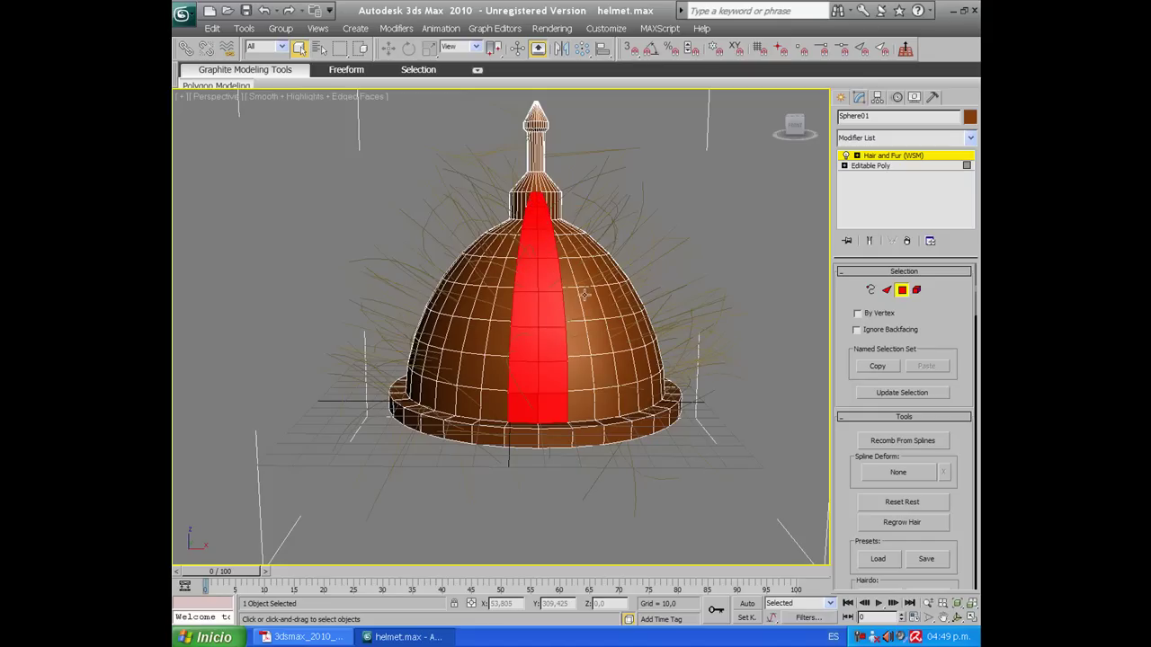
Step: Widen the strip with a second column of faces running from the rim to the dome top
scroll(580, 289, up, 5)
key(z)
mouse_move(552, 288)
alt+middle_down()
mouse_move(583, 285)
mouse_move(463, 442)
alt+middle_up()
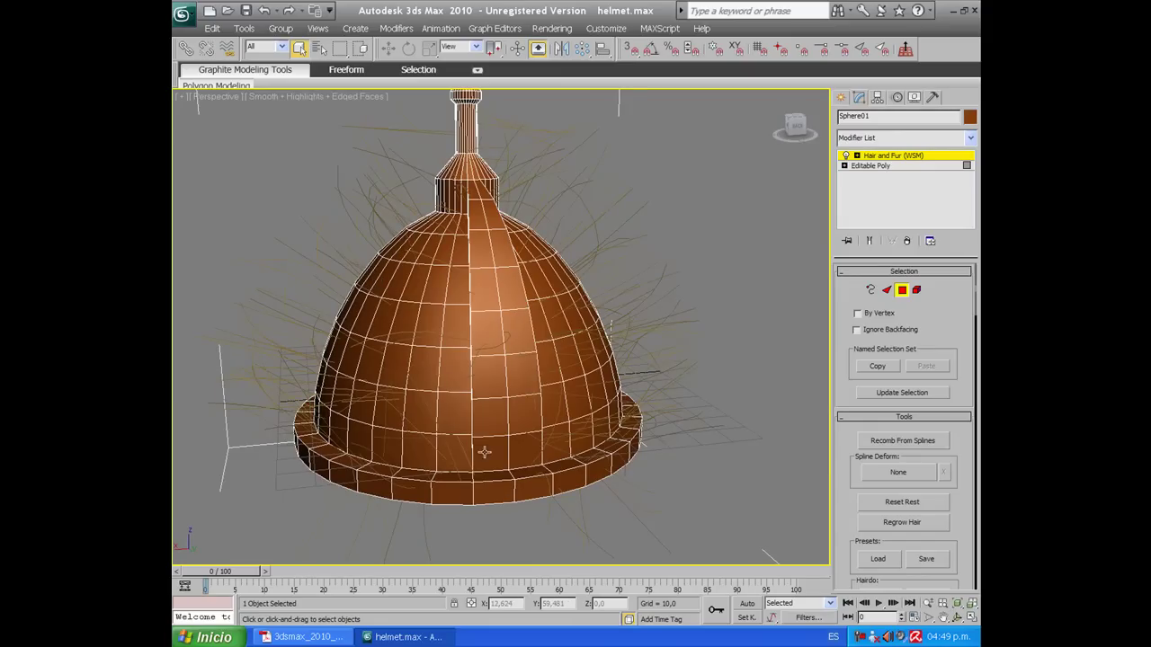
ctrl+click(488, 453)
ctrl+click(524, 450)
ctrl+click(524, 414)
ctrl+click(489, 418)
ctrl+click(492, 376)
ctrl+click(519, 376)
ctrl+click(517, 333)
ctrl+click(511, 290)
ctrl+click(500, 254)
ctrl+click(484, 206)
ctrl+click(476, 192)
ctrl+click(478, 220)
ctrl+click(482, 252)
ctrl+click(489, 288)
ctrl+click(491, 327)
Step: Deselect stray faces near the dome top and orbit around to verify the strip
mouse_move(548, 323)
alt+middle_down()
mouse_move(505, 351)
mouse_move(489, 337)
alt+middle_up()
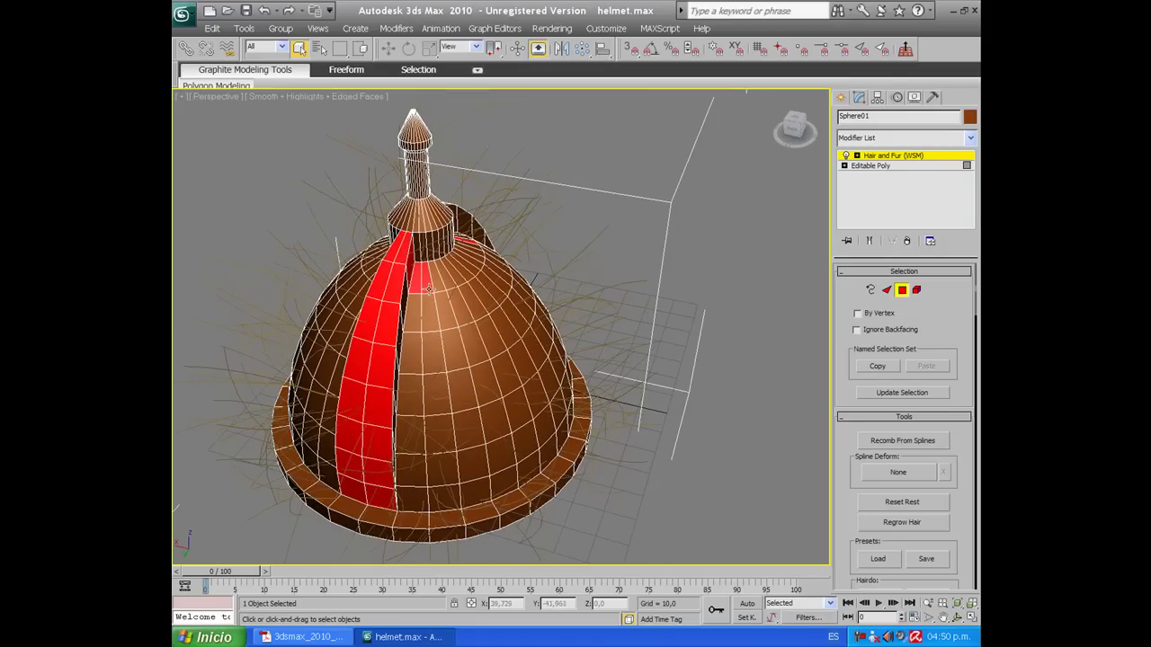
ctrl+click(422, 286)
alt+click(417, 286)
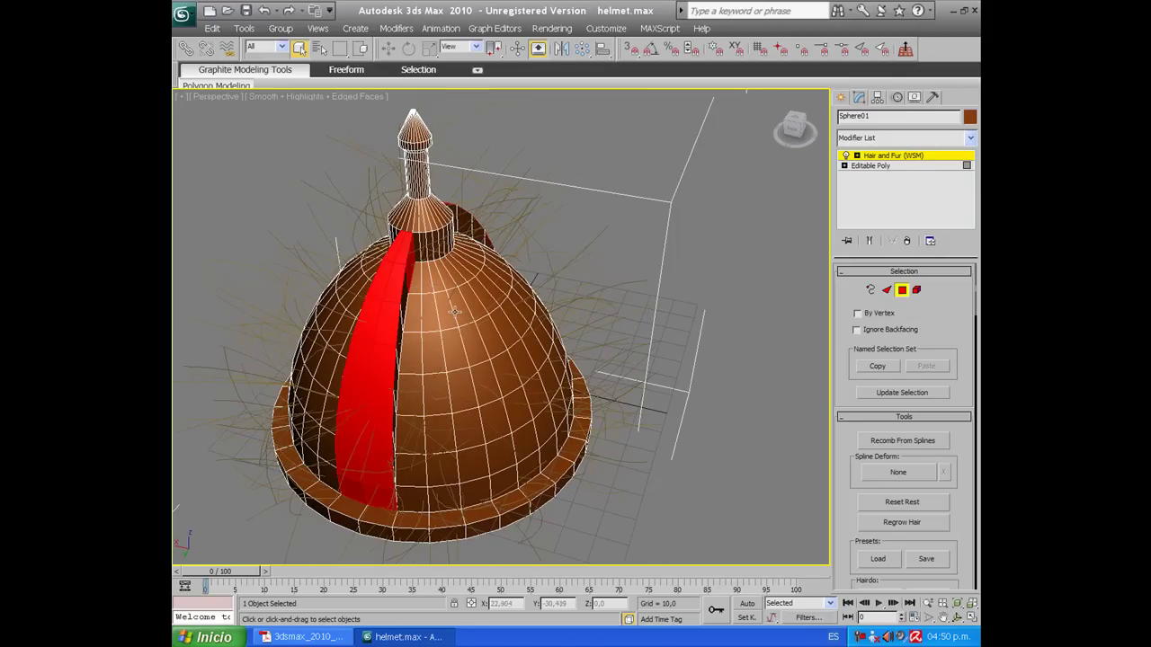
mouse_move(454, 311)
alt+middle_down()
mouse_move(441, 324)
mouse_move(382, 300)
mouse_move(412, 234)
alt+middle_up()
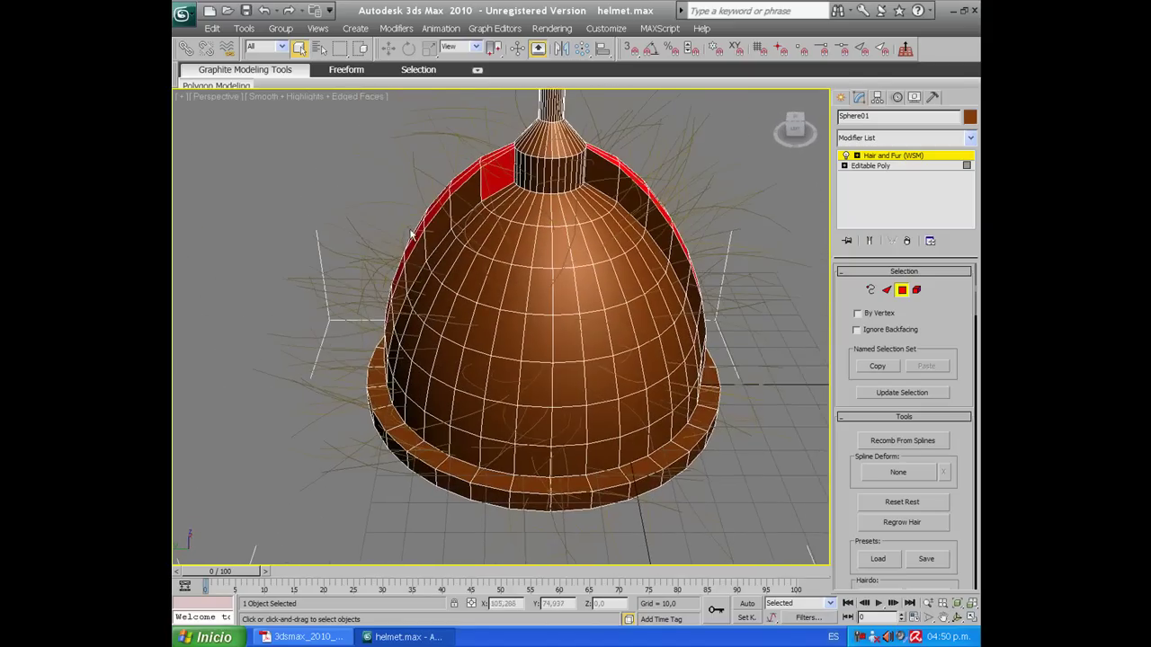
click(491, 185)
mouse_move(435, 196)
alt+middle_down()
mouse_move(532, 220)
mouse_move(717, 178)
mouse_move(753, 231)
mouse_move(484, 208)
alt+middle_up()
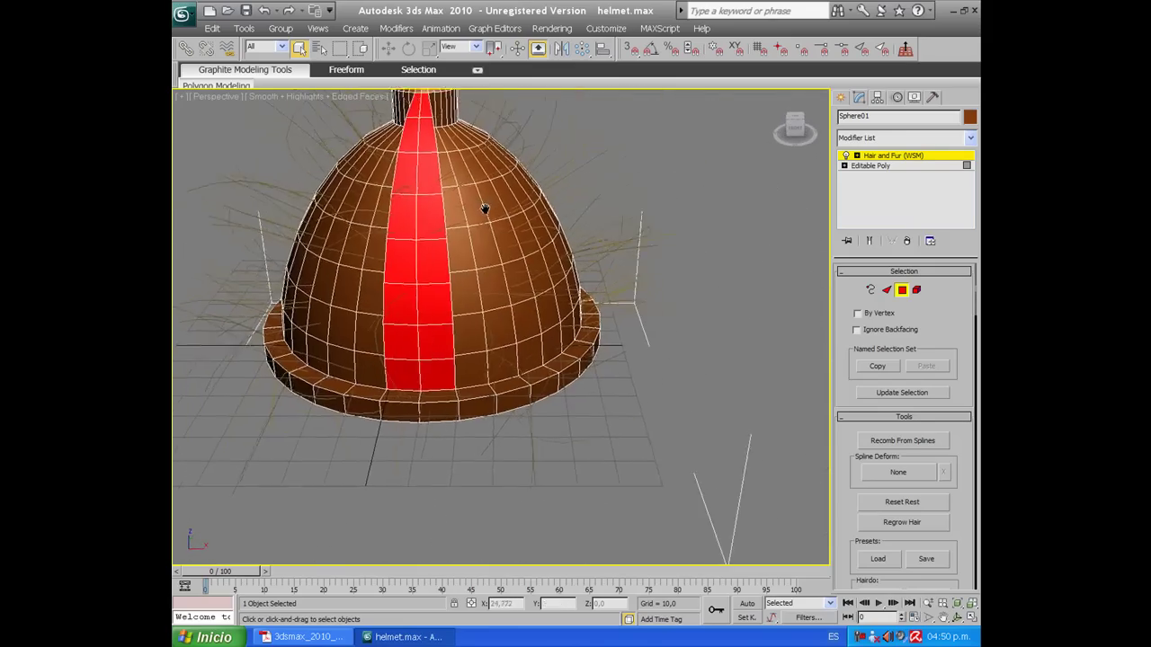
scroll(485, 209, down, 3)
scroll(487, 242, up, 2)
scroll(499, 256, up, 2)
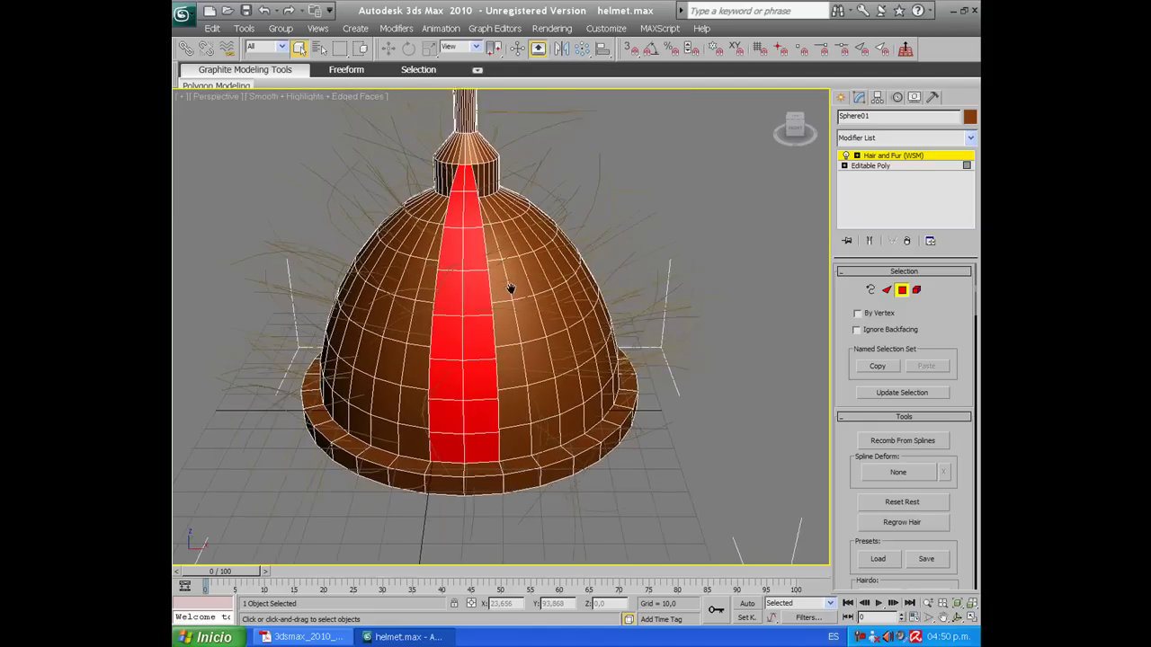
scroll(509, 287, up, 1)
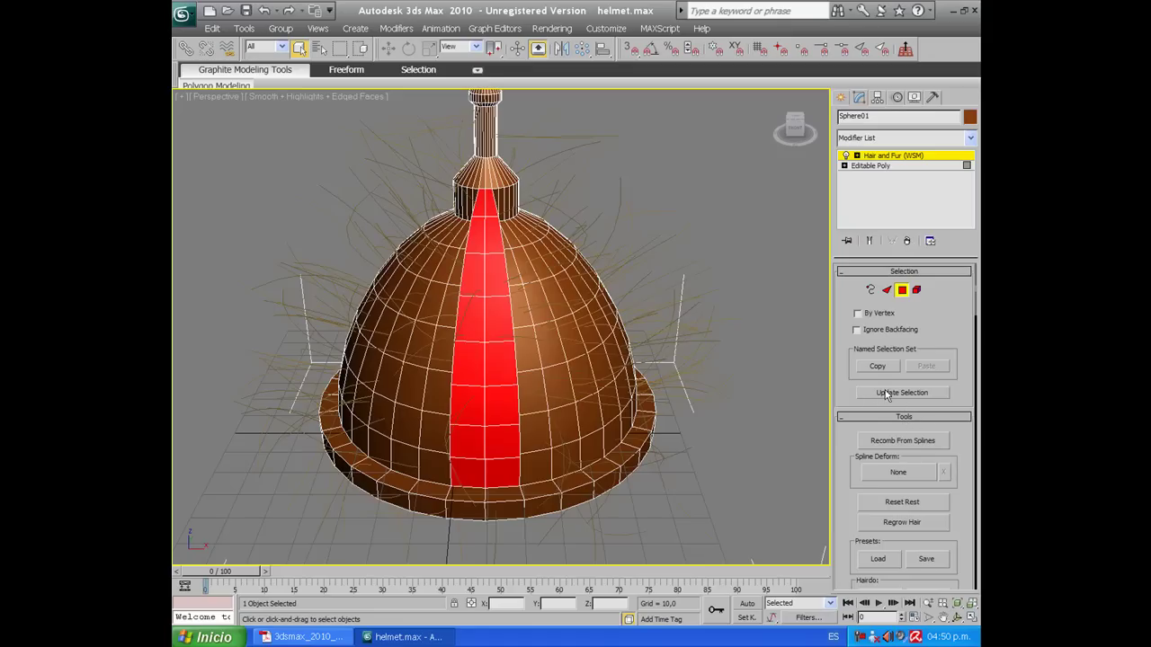
Step: Use Update Selection so hair regrows only from the selected vertical face strip
click(857, 157)
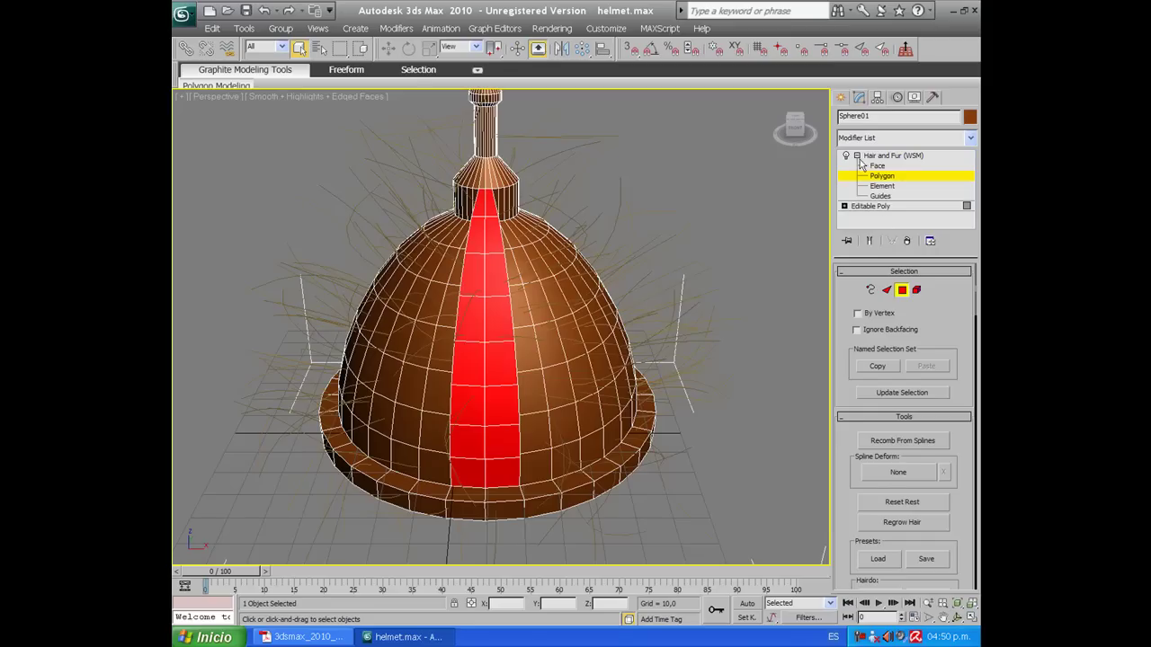
click(856, 156)
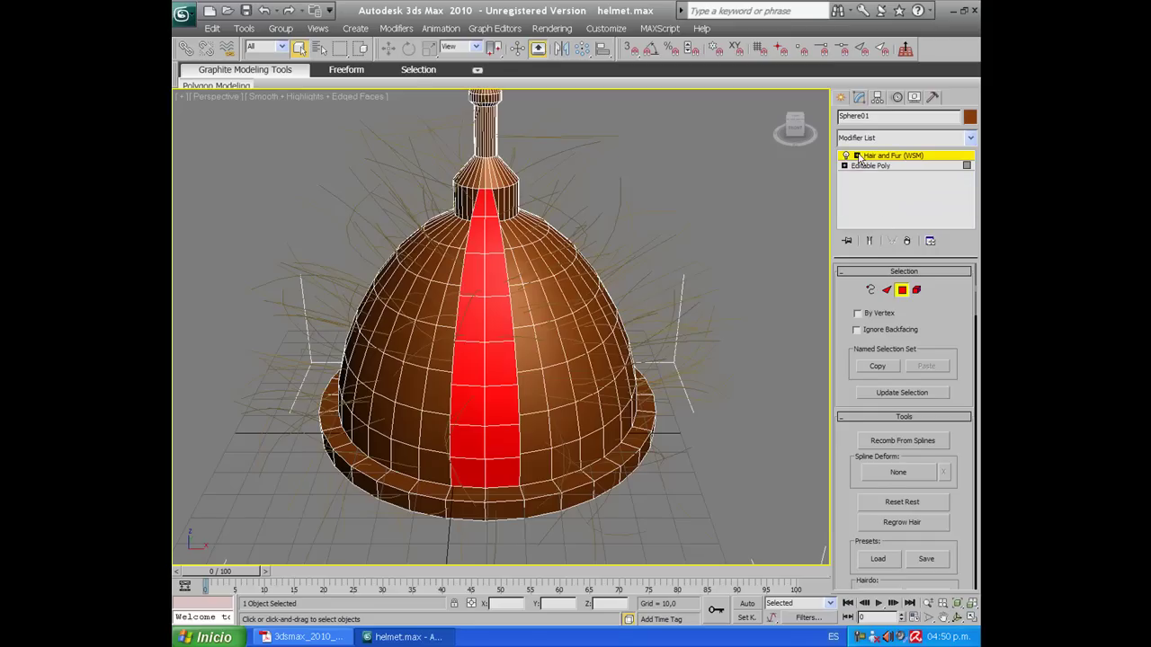
click(873, 399)
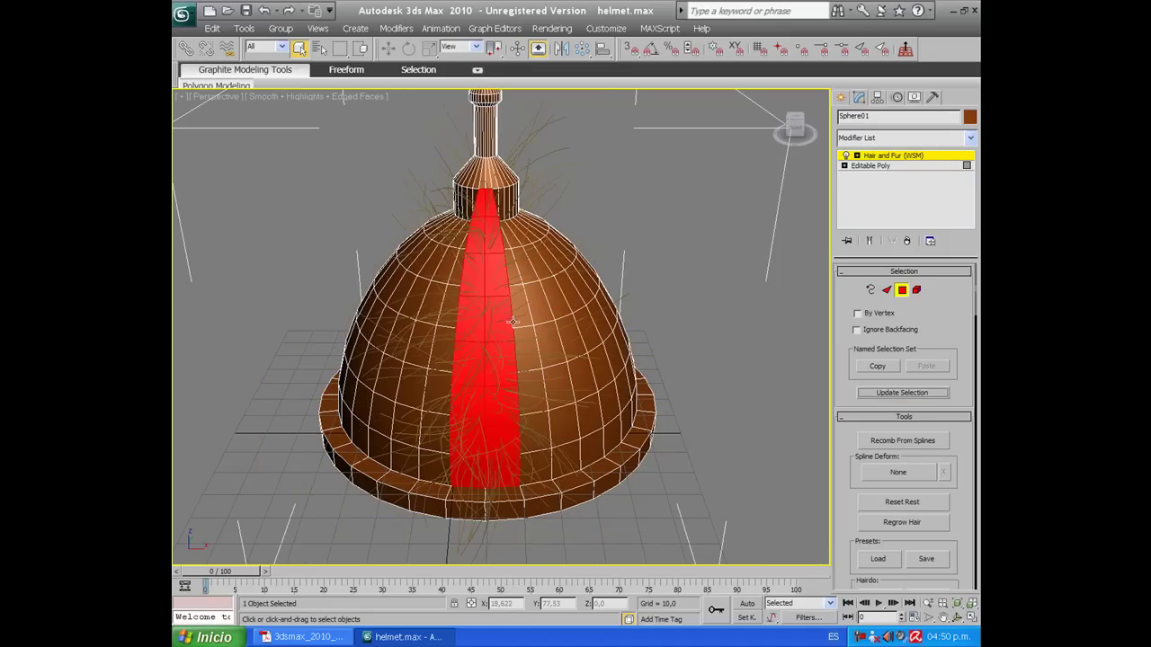
alt+middle_drag(512, 321, 415, 306)
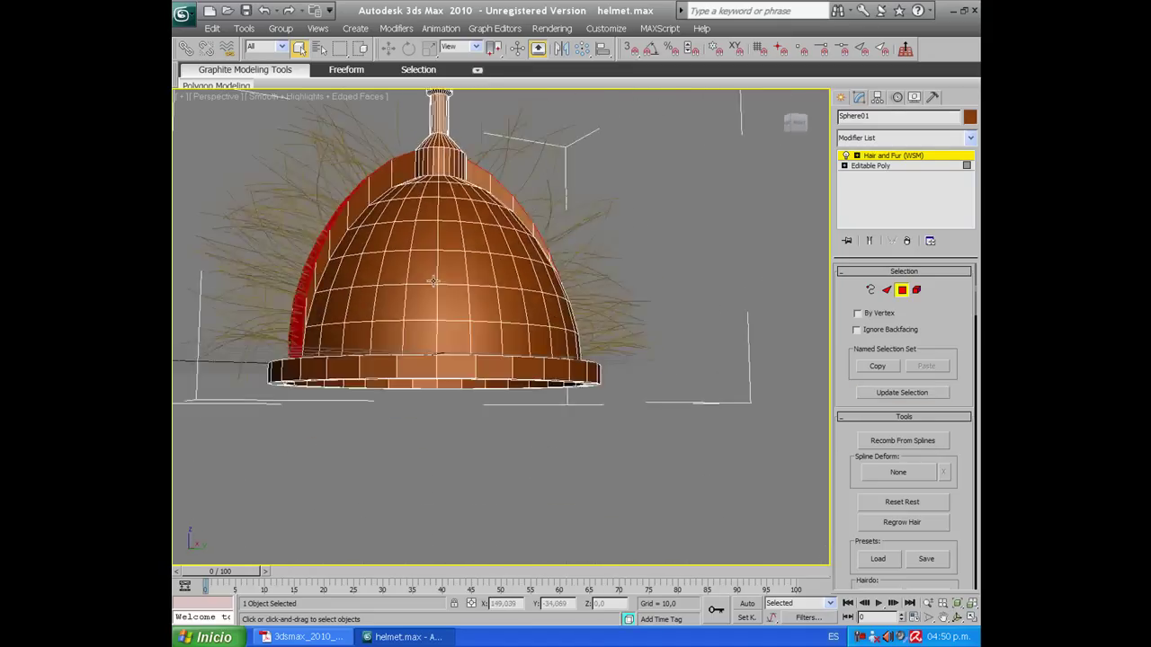
click(551, 28)
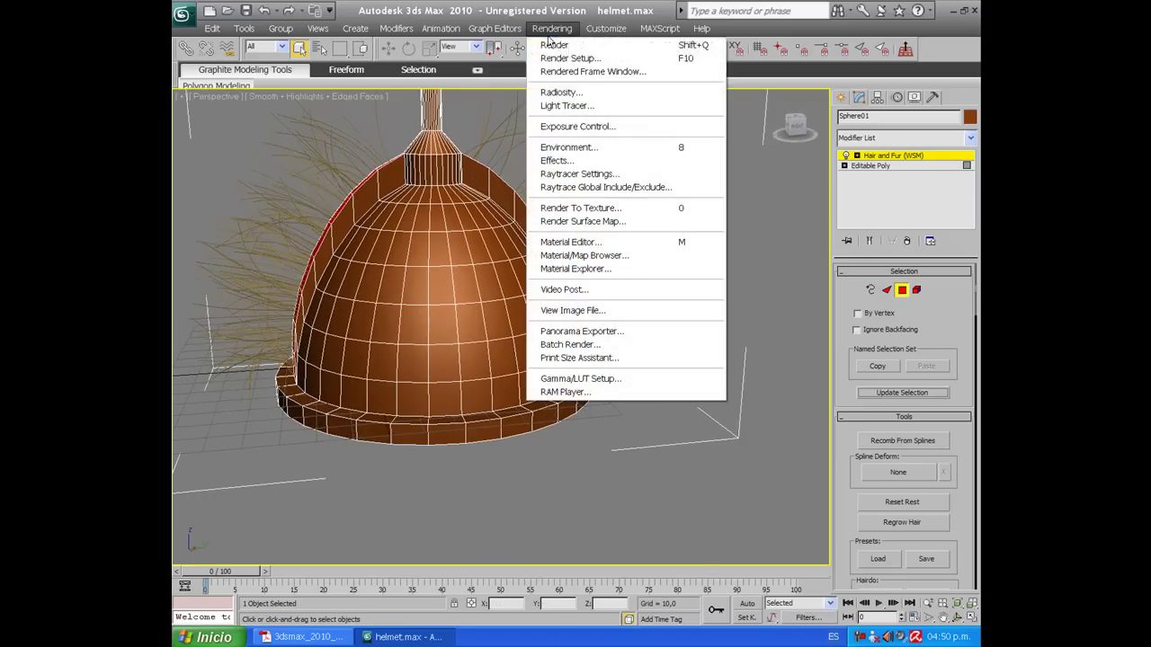
click(550, 40)
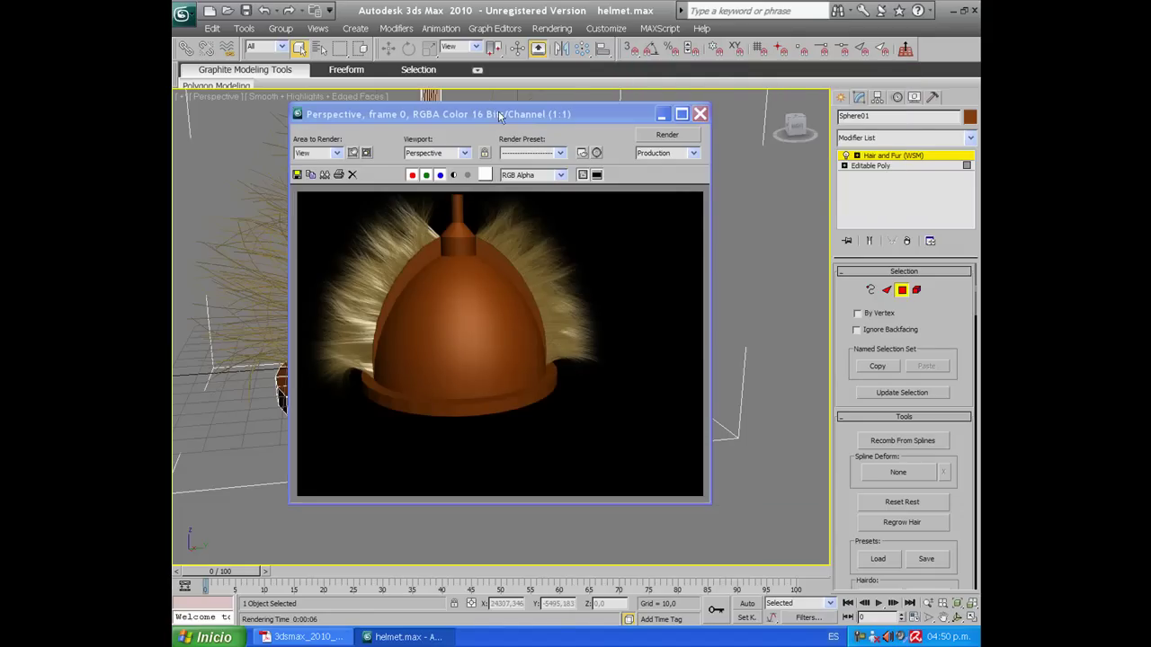
drag(643, 114, 655, 155)
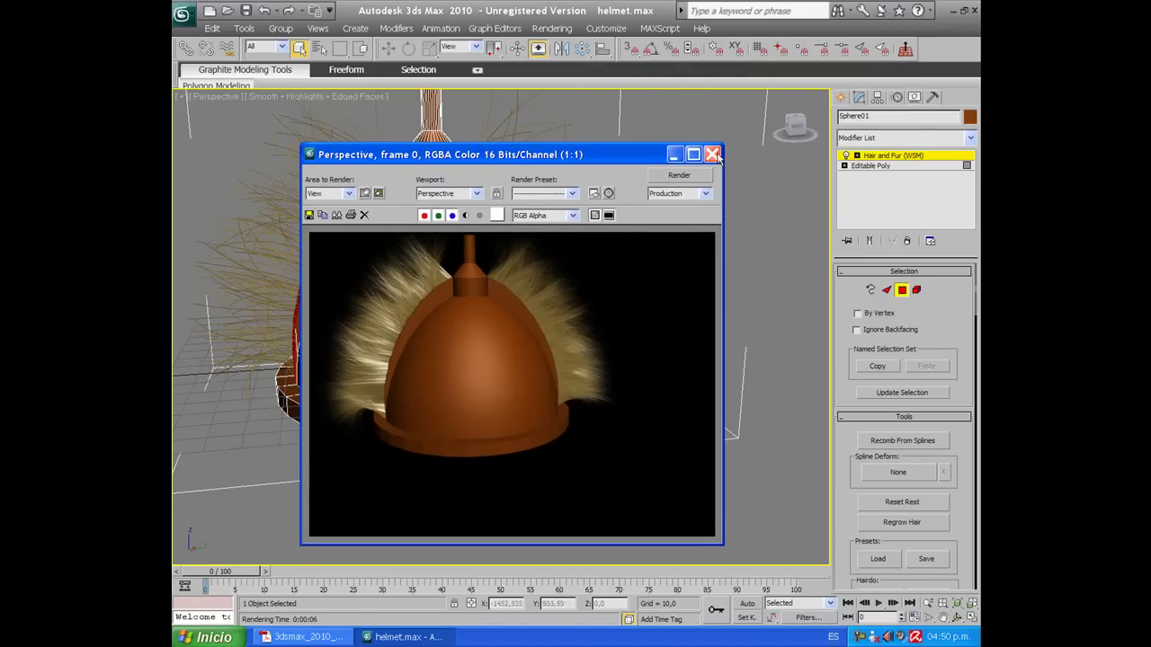
click(711, 154)
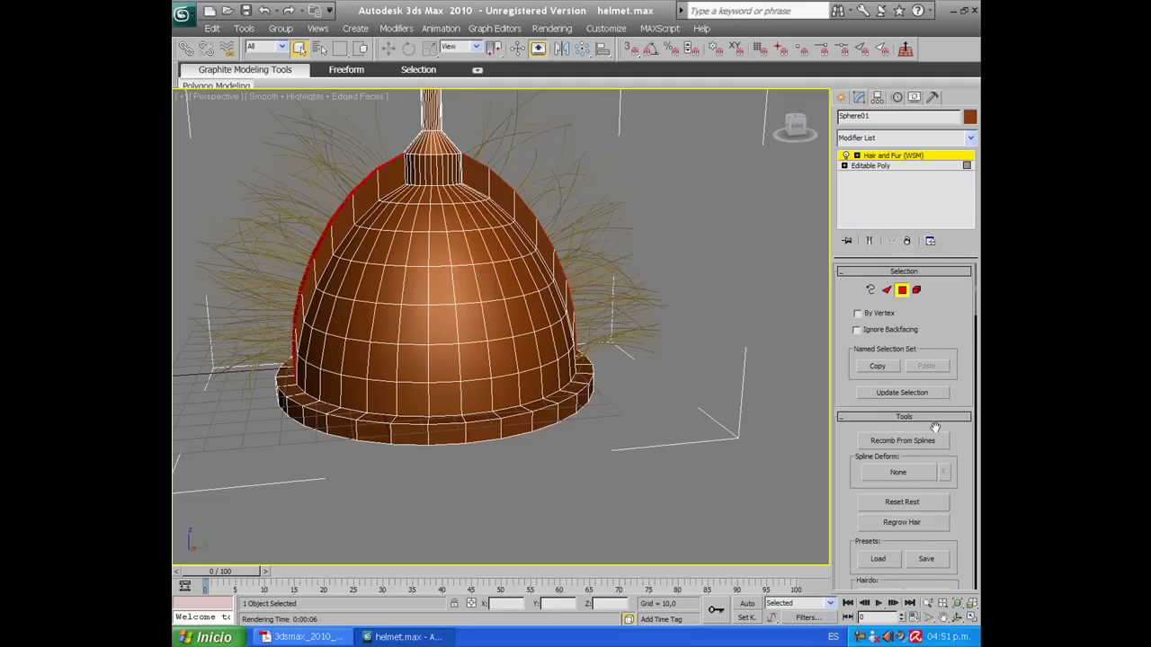
Step: Scroll the Hair and Fur modifier panel down to the Styling rollout
scroll(935, 427, down, 1)
scroll(952, 426, down, 1)
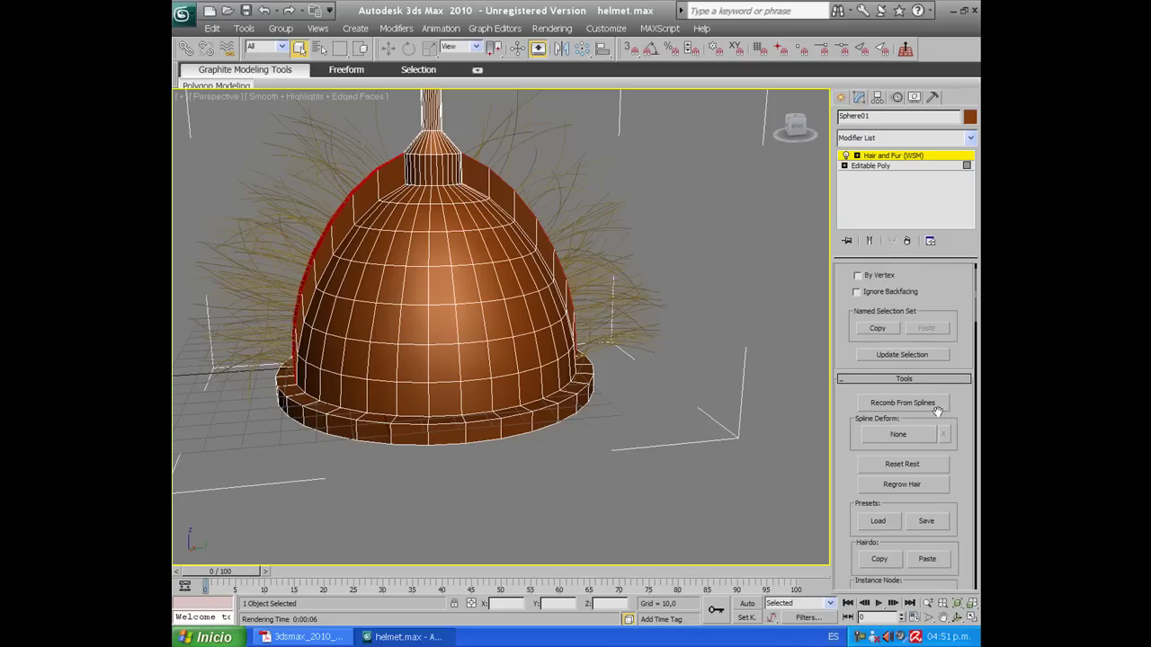
scroll(917, 409, down, 4)
scroll(915, 405, down, 6)
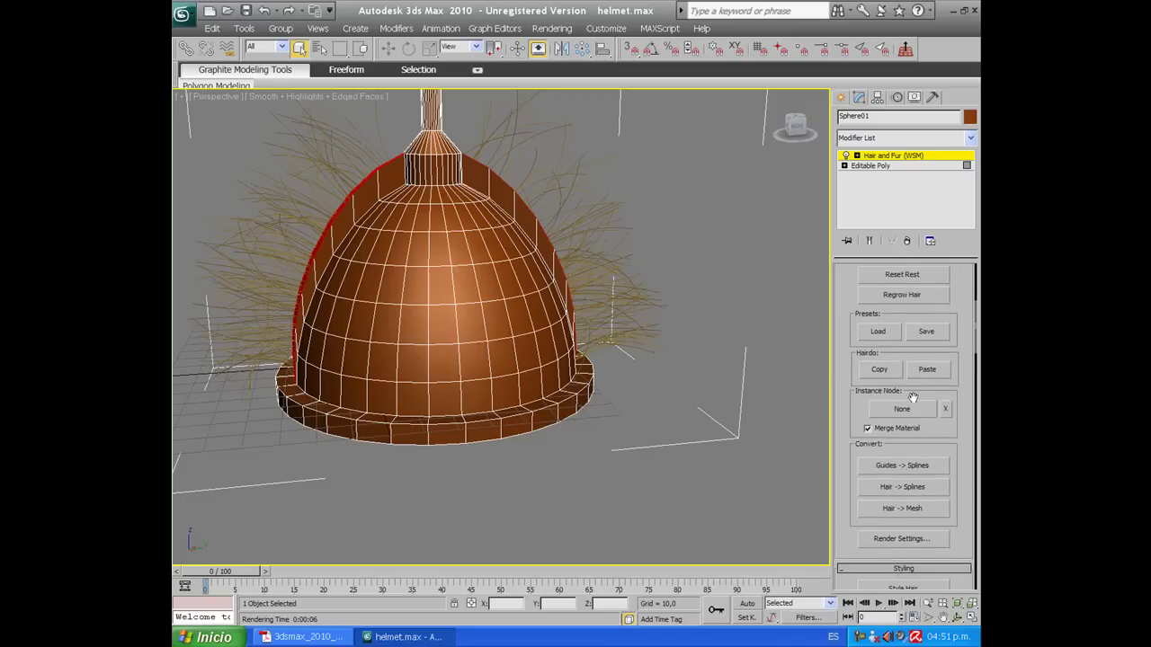
scroll(914, 400, down, 5)
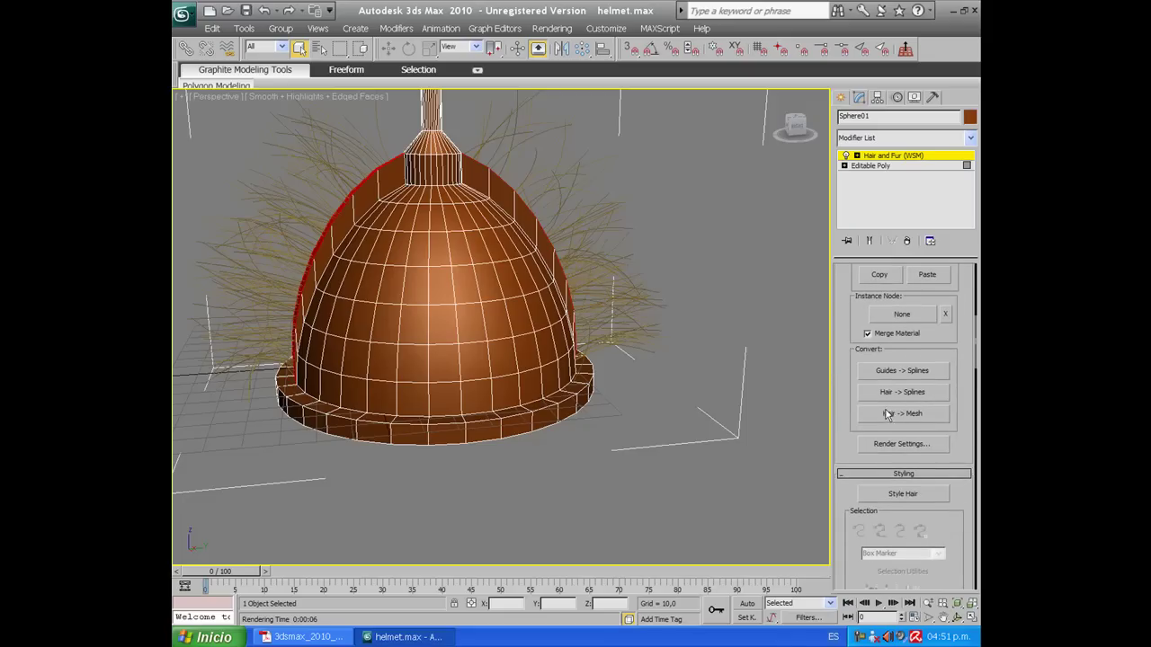
scroll(894, 422, down, 3)
scroll(905, 423, down, 2)
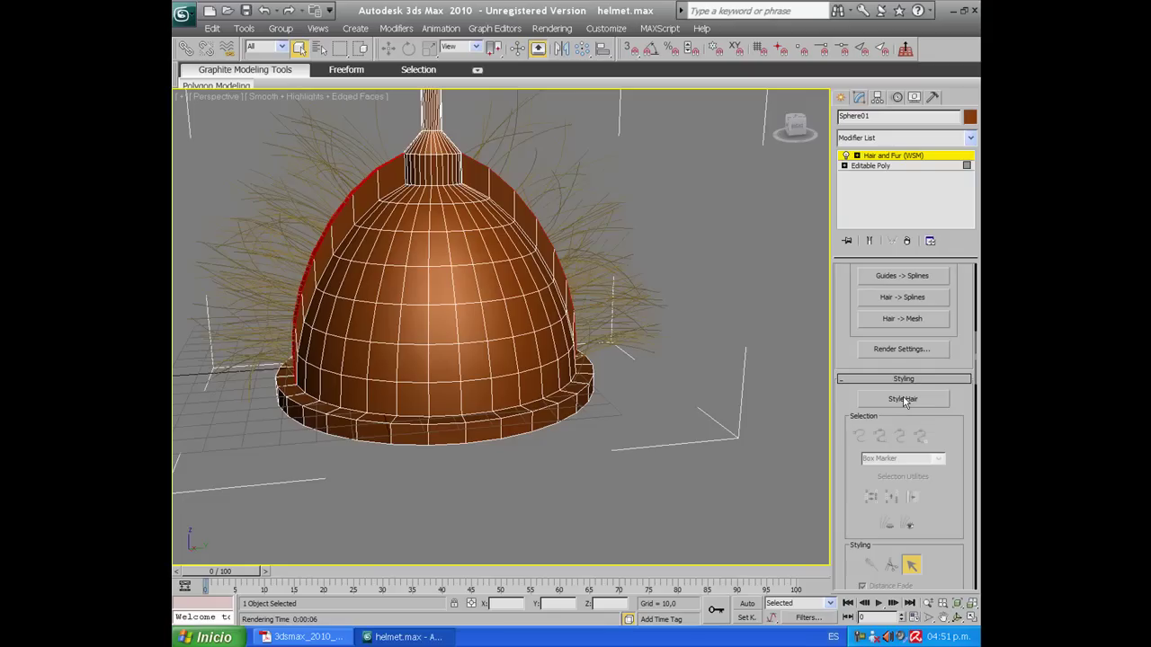
scroll(905, 405, down, 2)
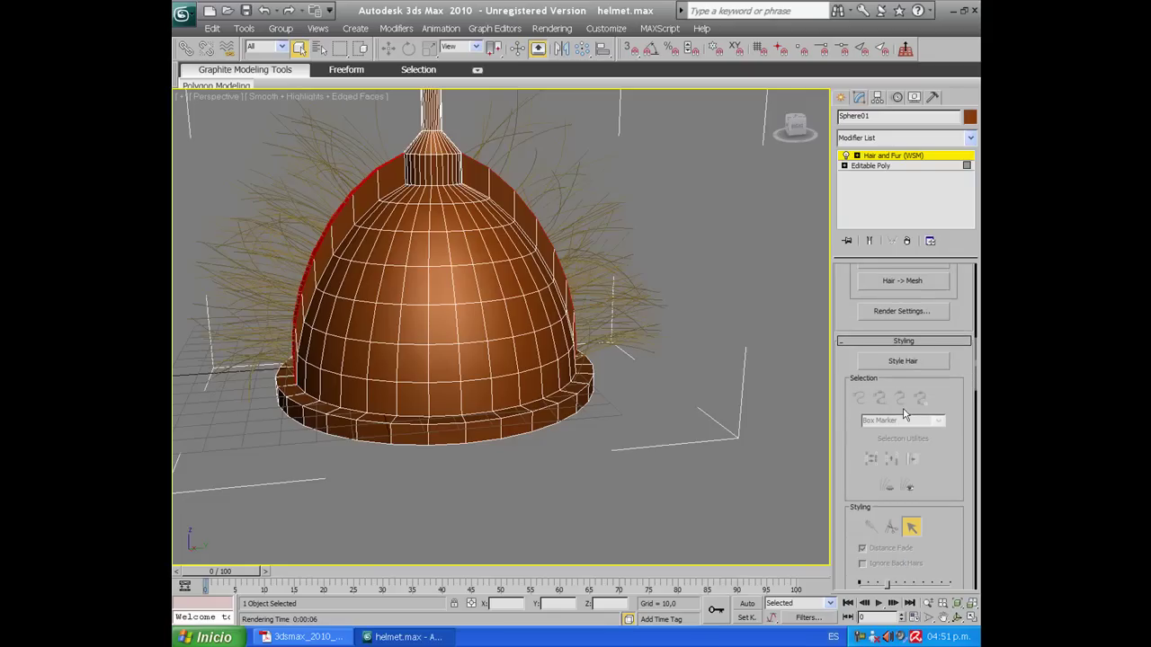
Step: Enter hair styling mode, orbit to the helmet and comb nearby strands as whole guides
click(888, 365)
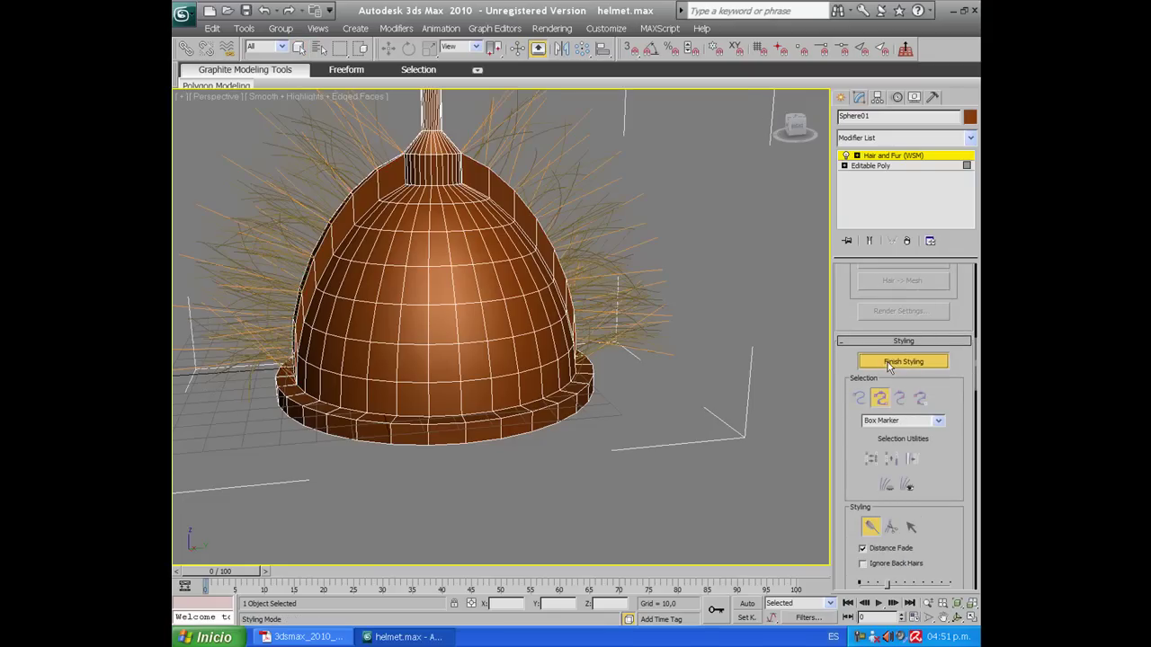
scroll(888, 365, down, 2)
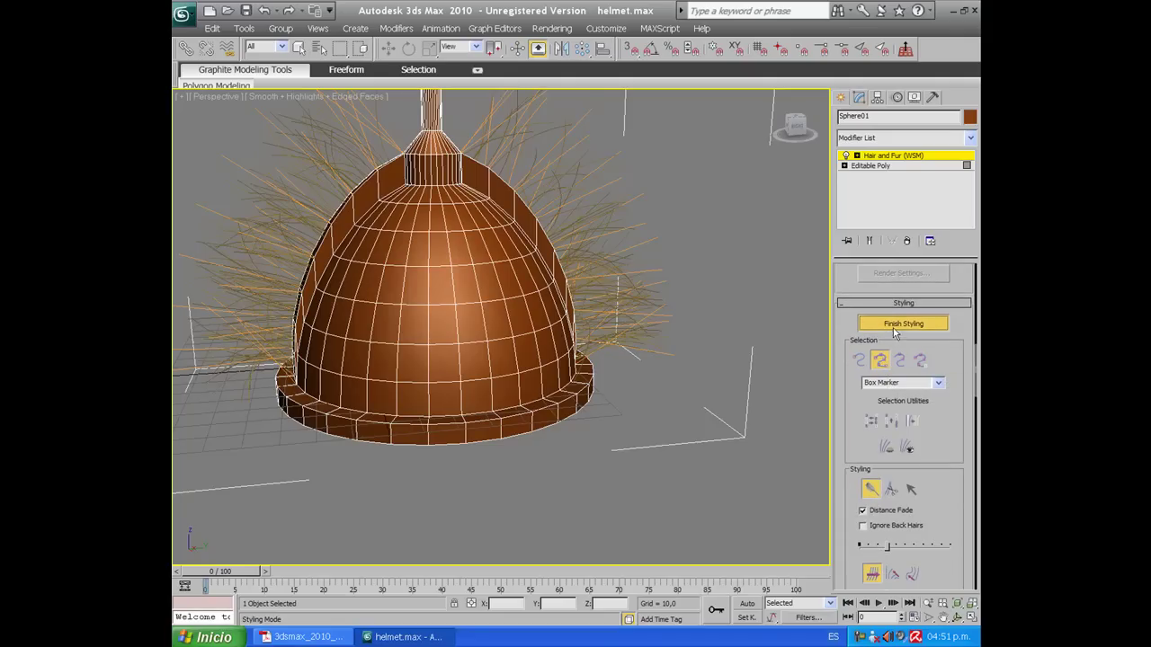
click(904, 325)
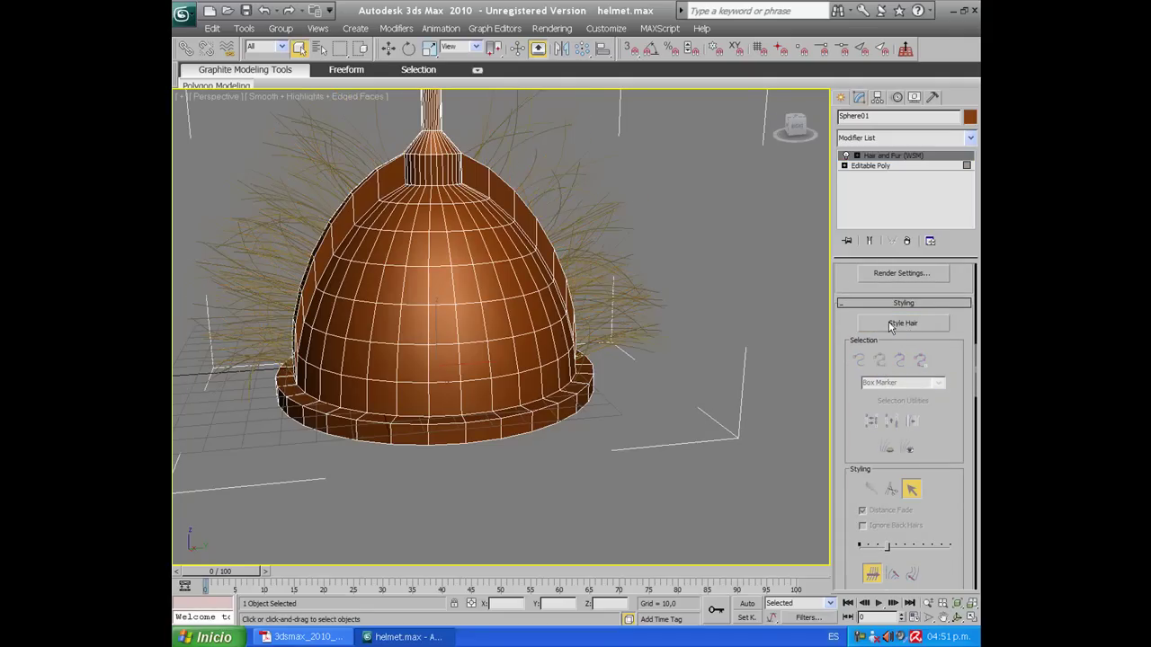
click(891, 326)
mouse_move(423, 270)
alt+middle_down()
mouse_move(546, 276)
mouse_move(525, 225)
alt+middle_up()
click(880, 363)
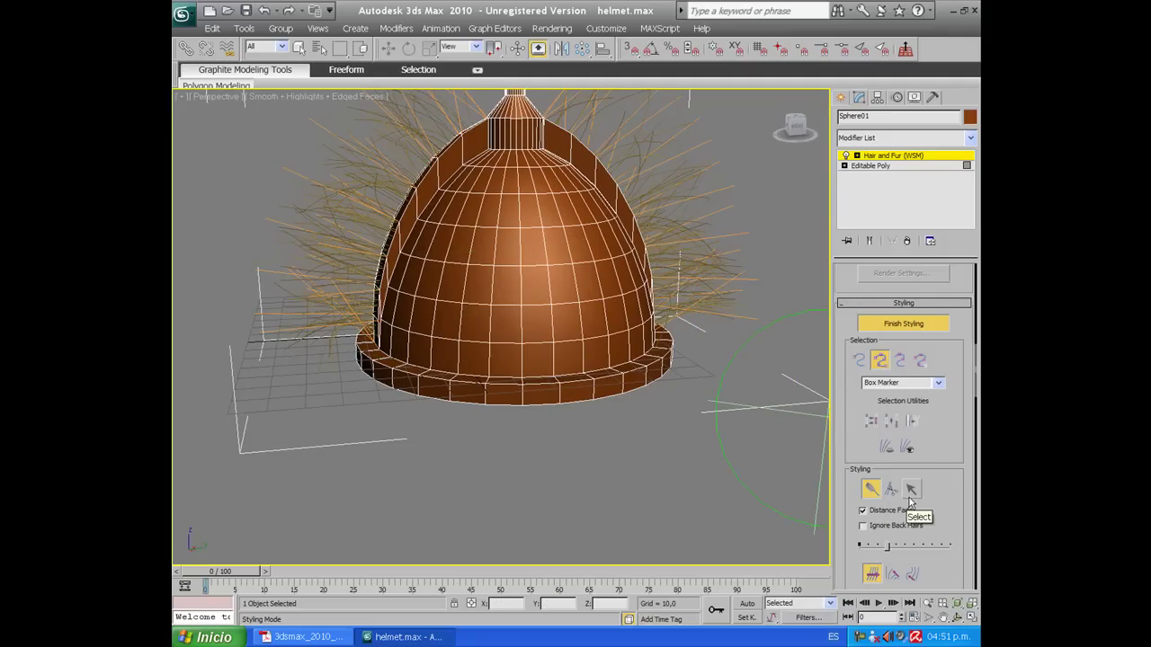
drag(337, 265, 330, 269)
key(q)
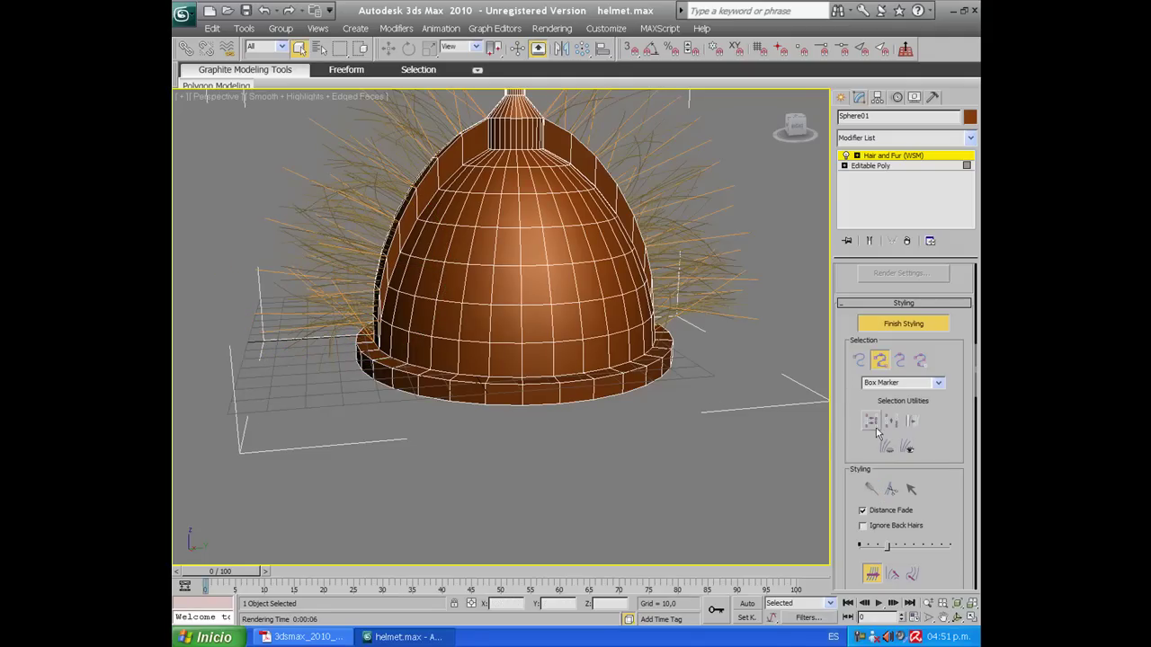
Step: Enlarge the Hair Brush, switch it to Translate and re-comb the helmet's left-side strands
click(872, 491)
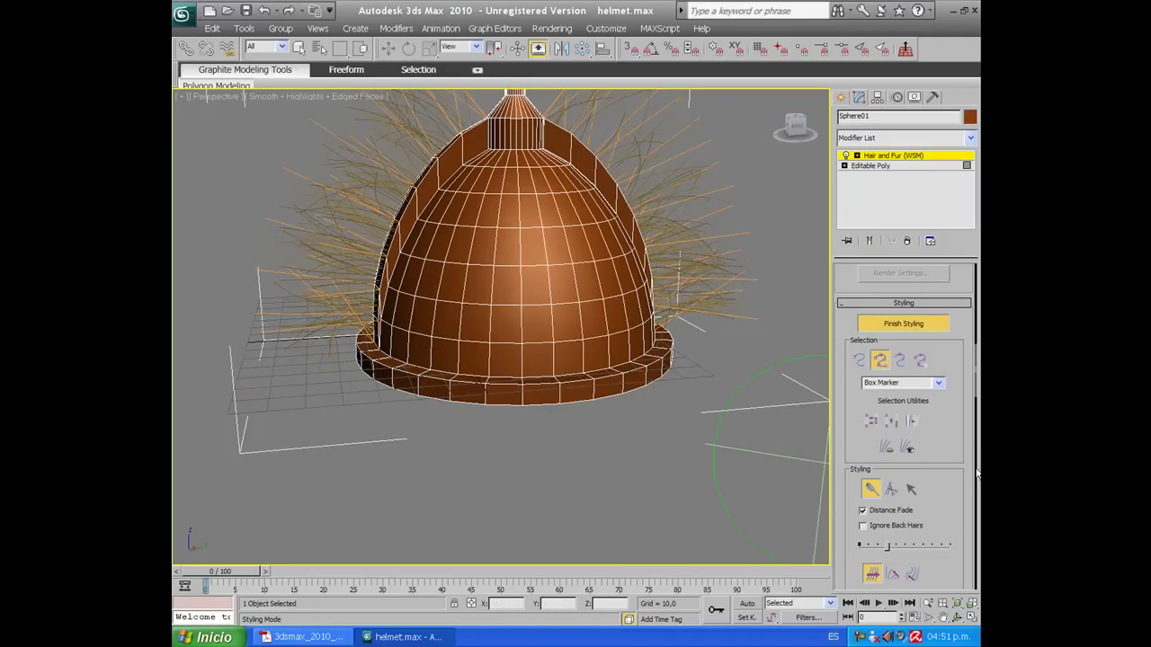
scroll(943, 493, down, 1)
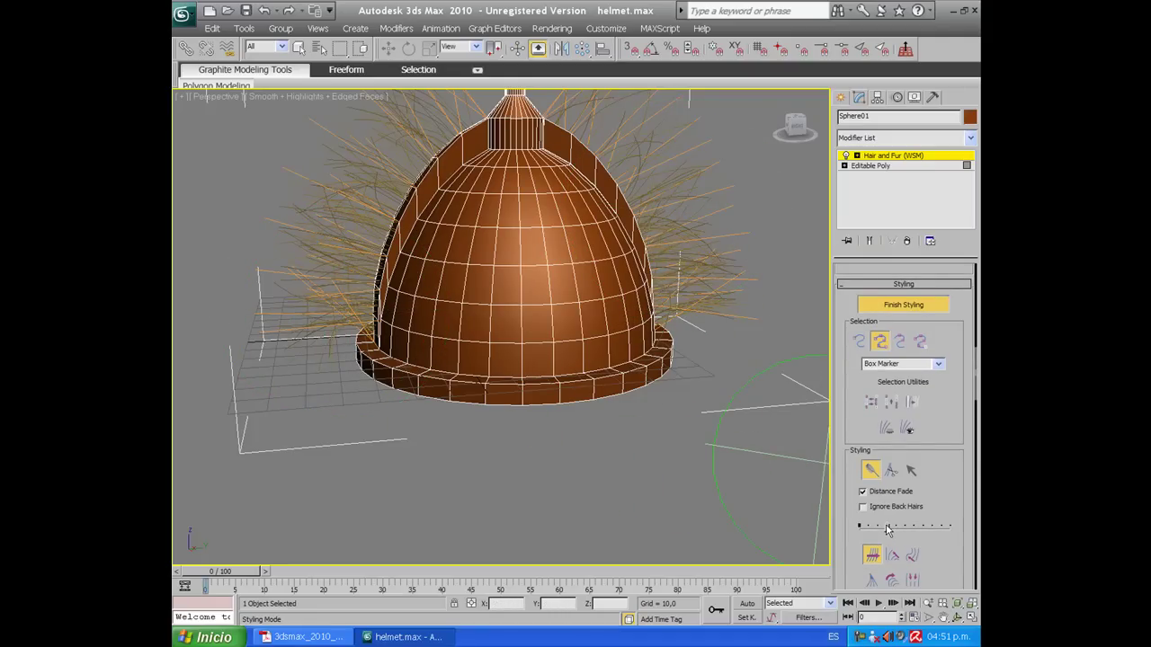
drag(888, 526, 890, 526)
scroll(938, 499, down, 4)
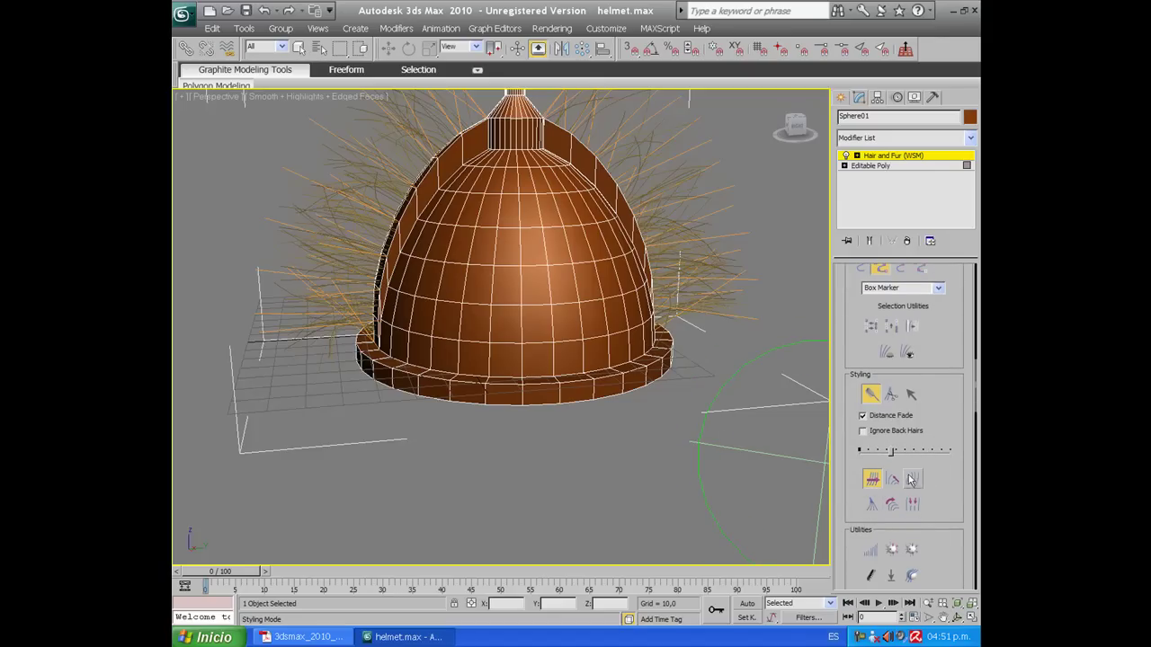
click(871, 479)
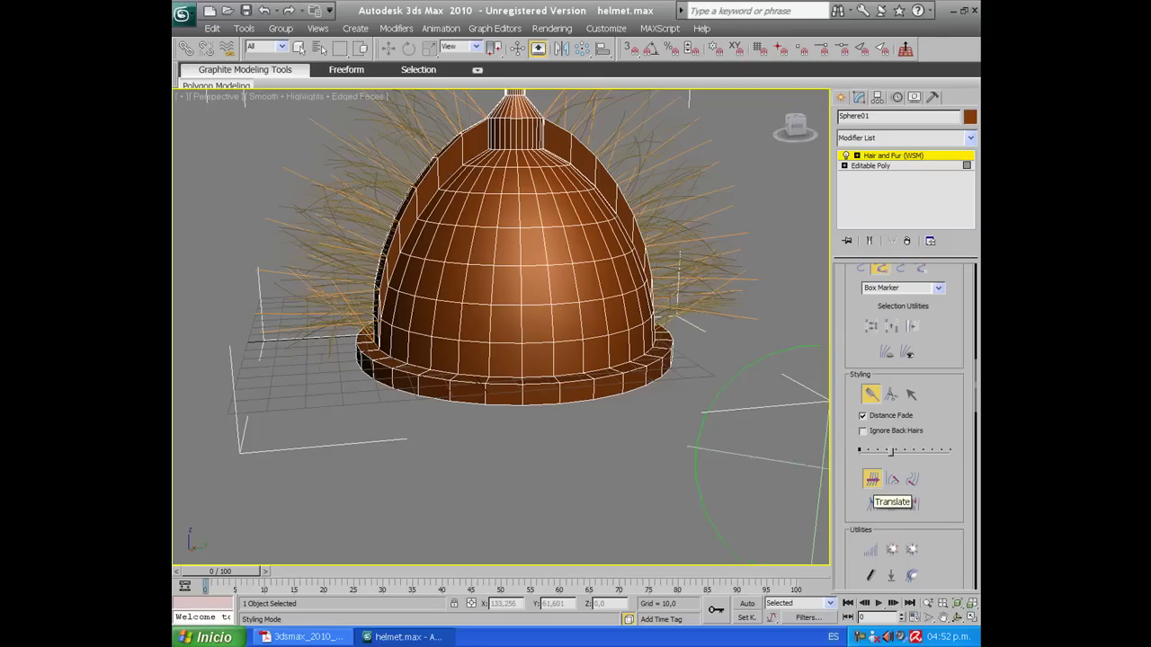
drag(173, 196, 288, 233)
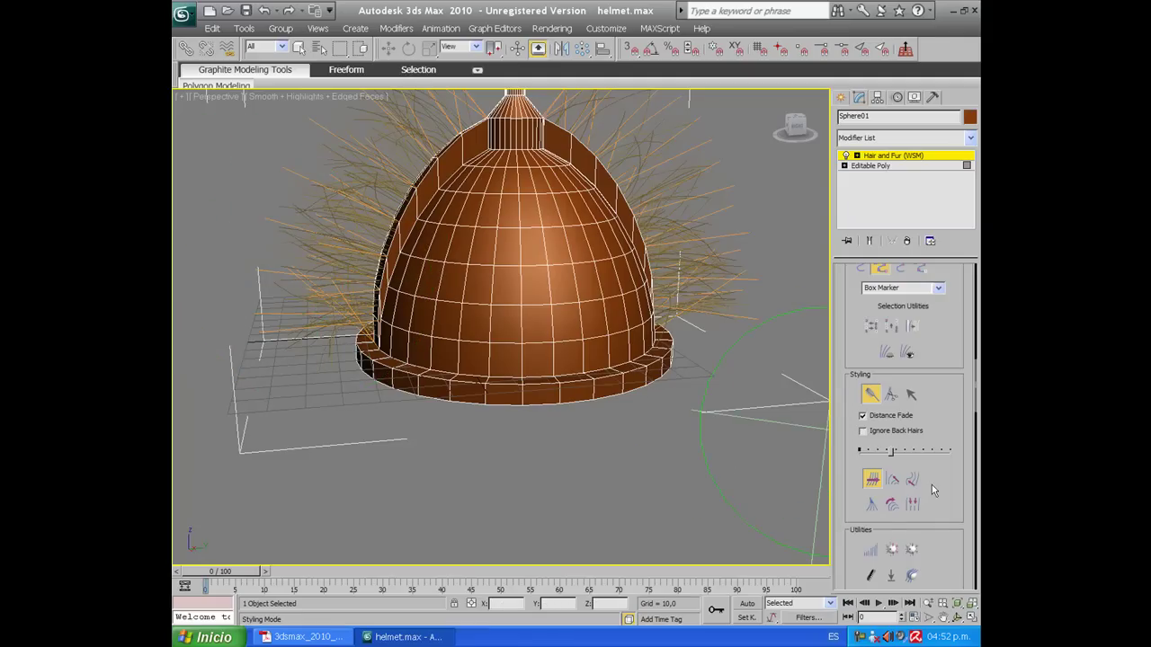
Step: Finish styling so the groomed, wavy hair strip is kept
scroll(936, 513, down, 1)
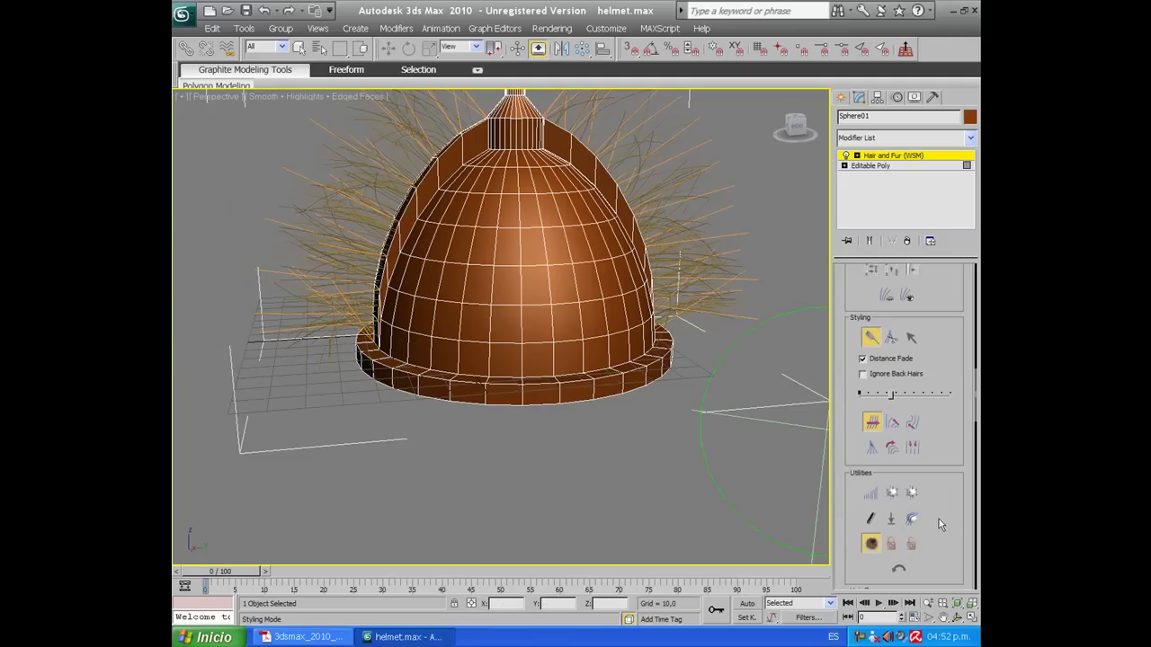
scroll(935, 513, down, 1)
scroll(926, 505, down, 1)
scroll(921, 500, down, 1)
scroll(921, 499, down, 1)
scroll(896, 401, up, 3)
scroll(896, 401, up, 2)
scroll(908, 413, up, 1)
click(917, 418)
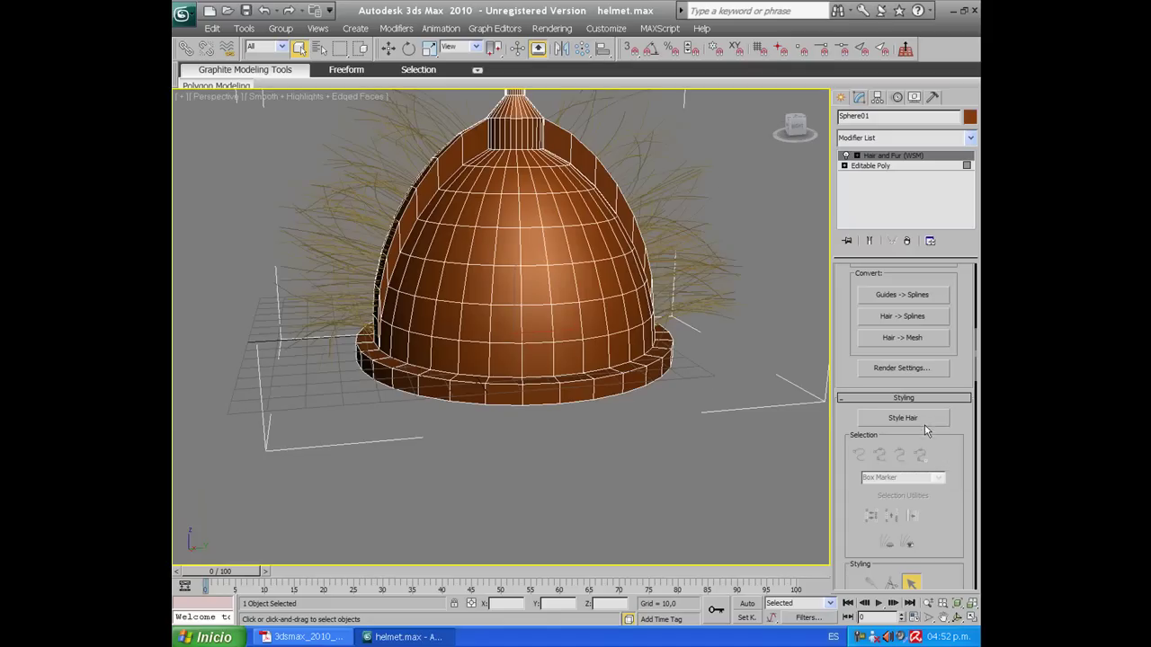
scroll(922, 431, down, 2)
scroll(917, 450, down, 2)
Step: Try a Hair Count of 35700, then restore it to 15000
scroll(917, 461, down, 2)
scroll(931, 476, down, 2)
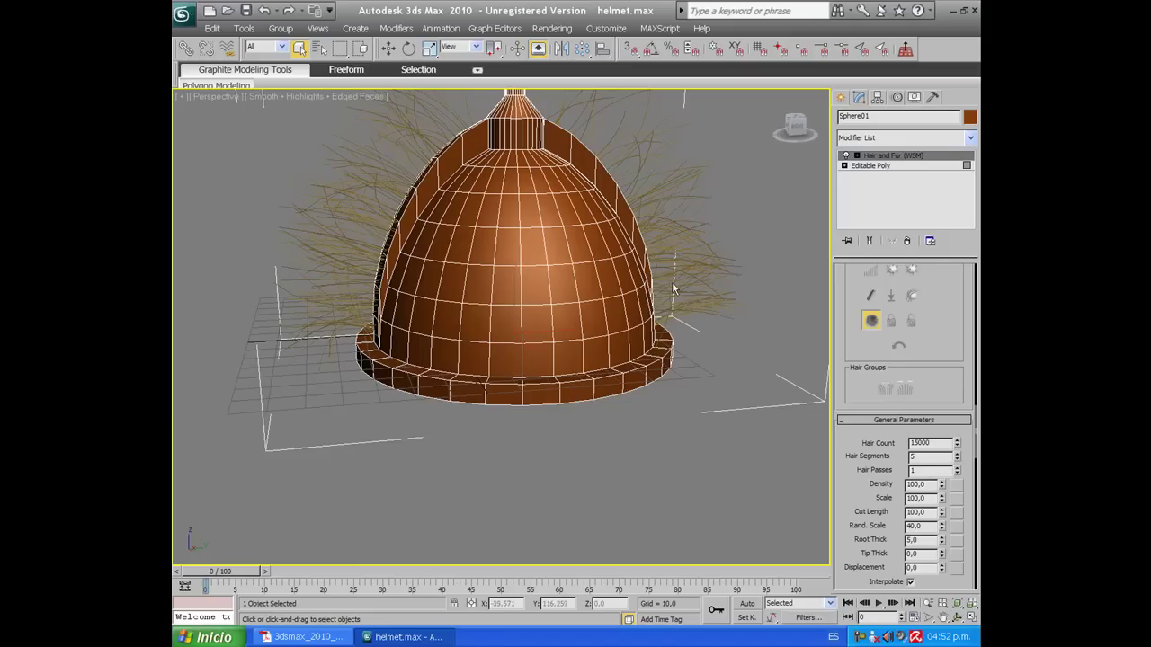
mouse_move(958, 449)
mouse_down()
mouse_move(955, 364)
mouse_move(957, 456)
mouse_up()
right_click(957, 456)
Step: Set Hair Segments to 5 so strands curve, keeping Hair Passes at 1
drag(956, 458, 949, 571)
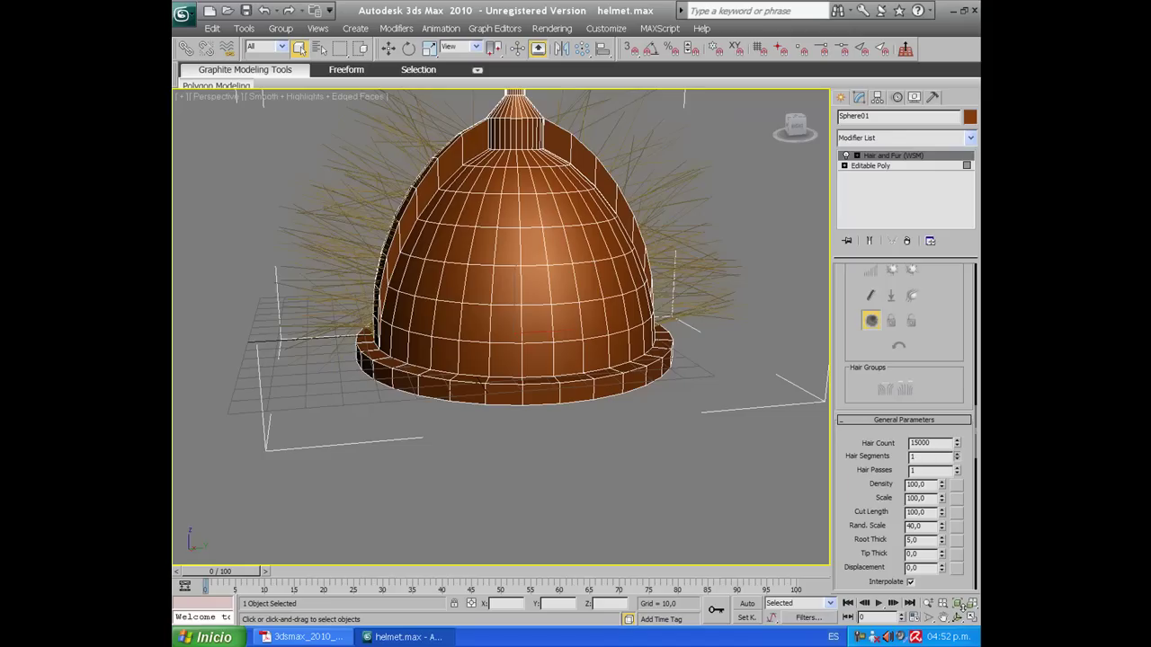
click(957, 454)
click(957, 459)
click(956, 453)
click(956, 453)
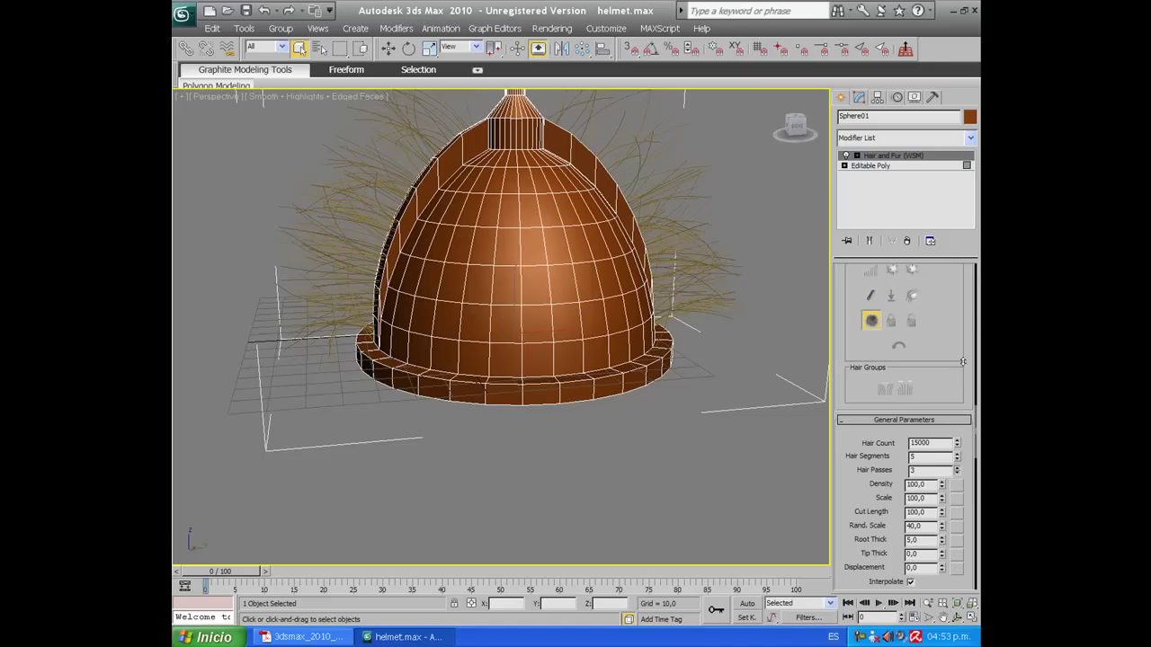
click(957, 468)
click(956, 473)
Step: Keep Density, Scale and Cut Length at 100 and set Rand. Scale to 0
drag(879, 485, 879, 368)
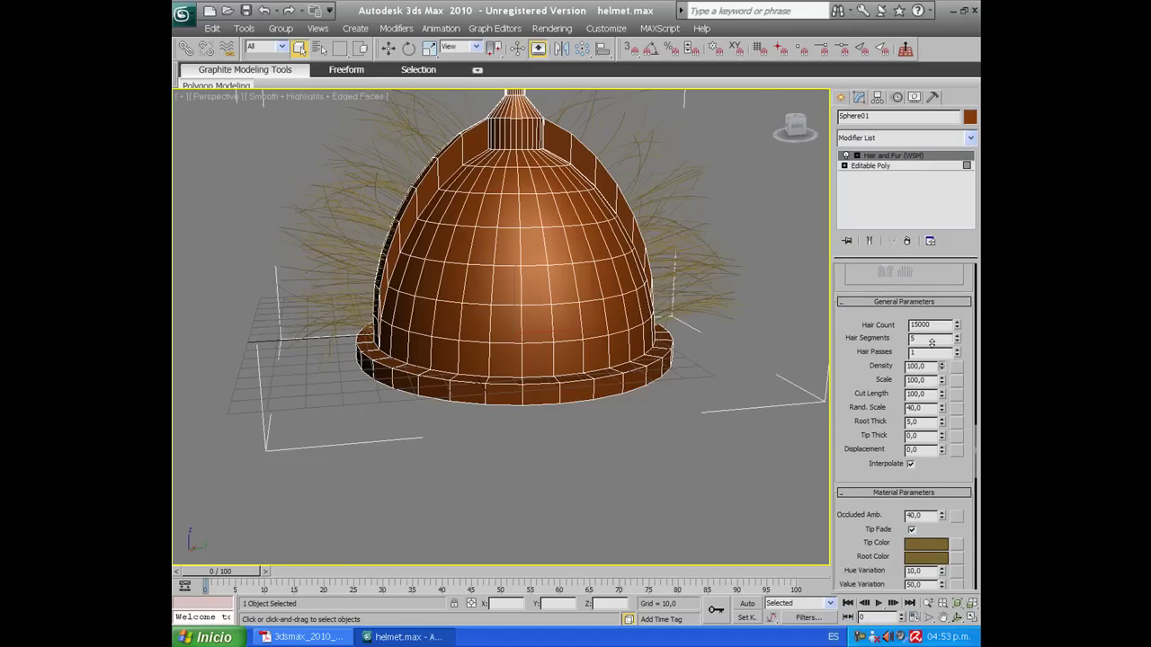
mouse_move(931, 366)
mouse_down()
mouse_move(932, 396)
mouse_move(932, 357)
mouse_up()
mouse_move(941, 379)
mouse_down()
mouse_move(940, 450)
mouse_move(930, 367)
mouse_move(955, 467)
mouse_move(955, 378)
mouse_up()
mouse_move(942, 399)
mouse_down()
mouse_move(972, 424)
mouse_move(933, 336)
mouse_up()
drag(946, 411, 943, 270)
drag(929, 196, 919, 518)
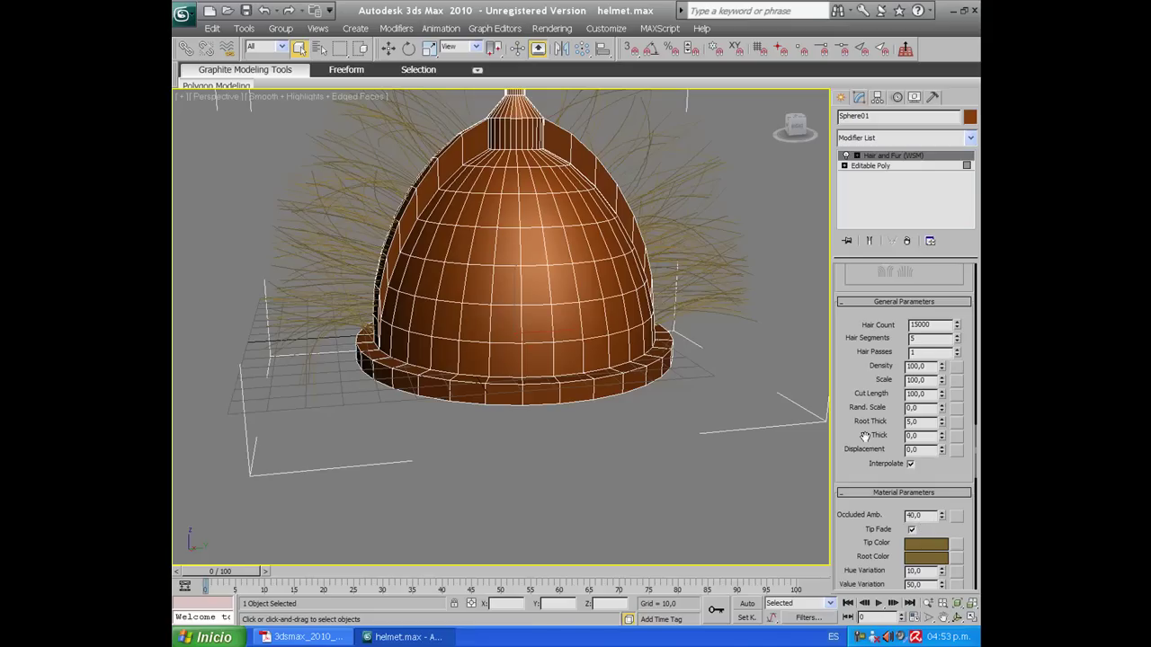
scroll(873, 423, down, 3)
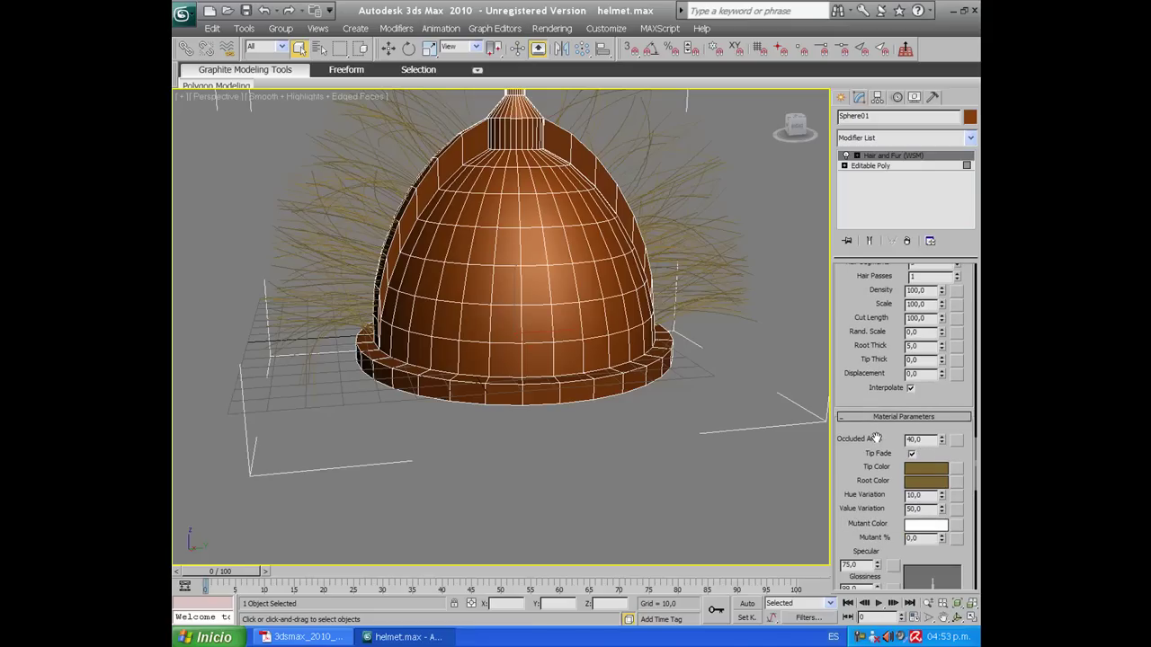
scroll(883, 359, down, 2)
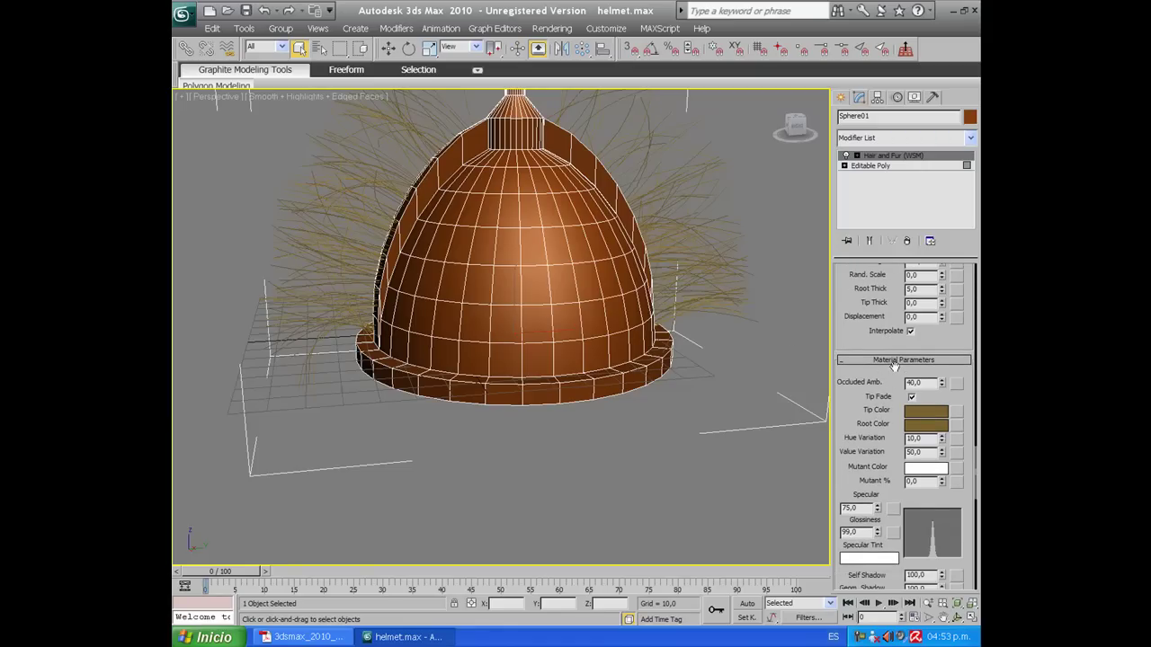
Step: Keep the hair tips blue and set the root colour to red 255,45,45
middle_drag(572, 263, 552, 357)
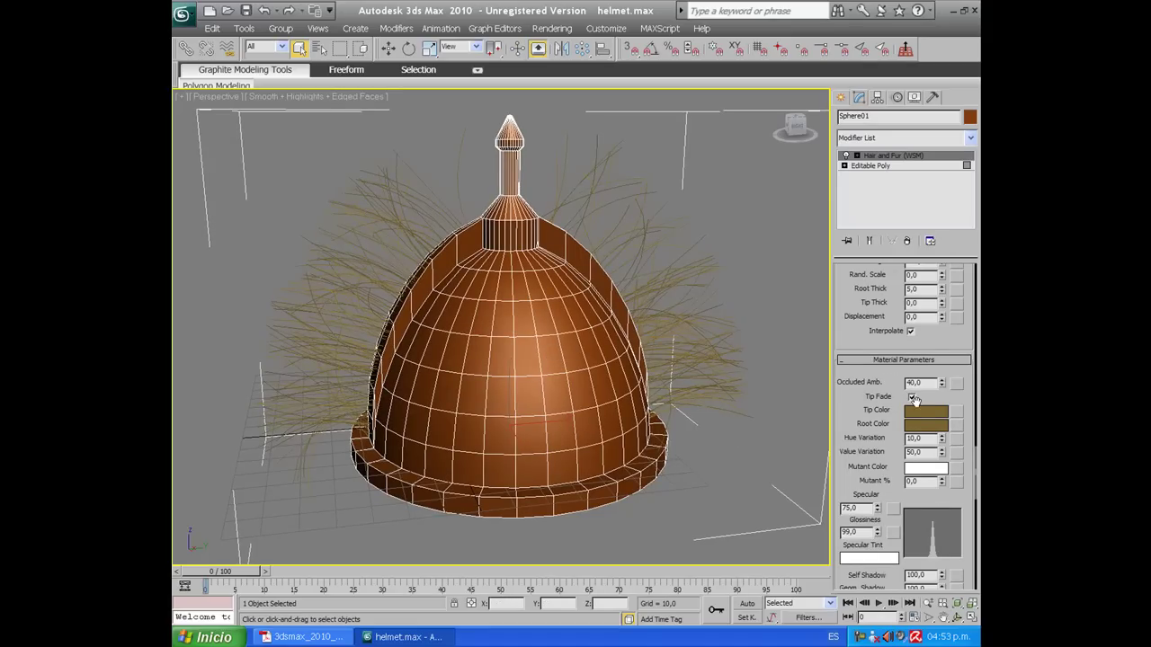
click(919, 418)
drag(522, 137, 512, 87)
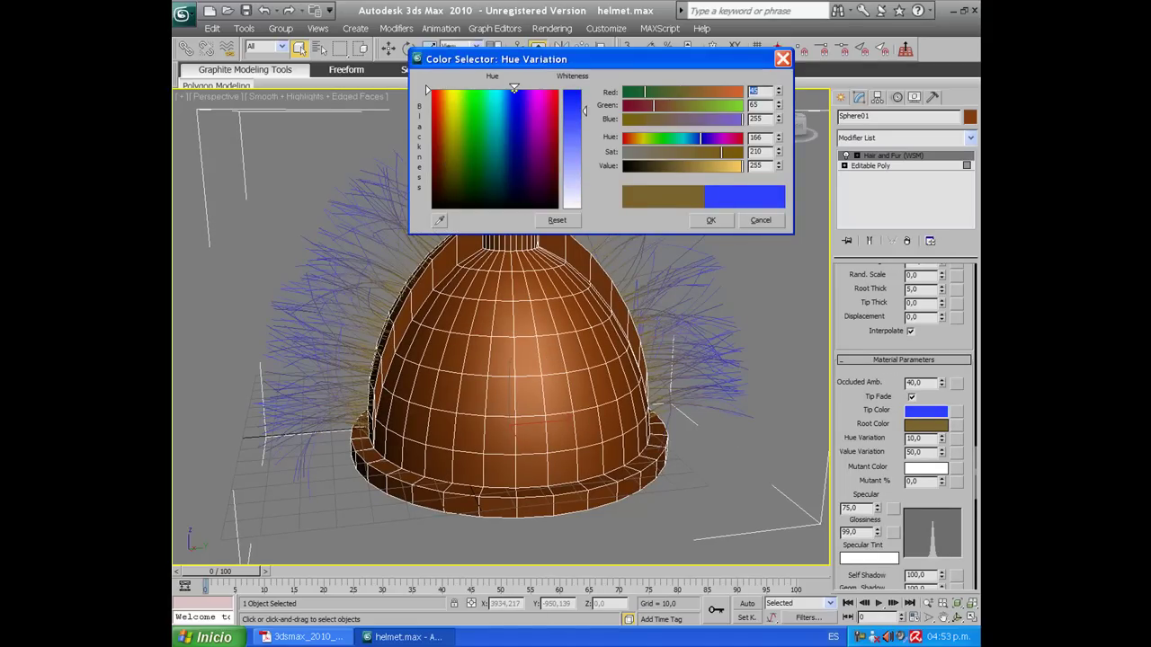
click(709, 220)
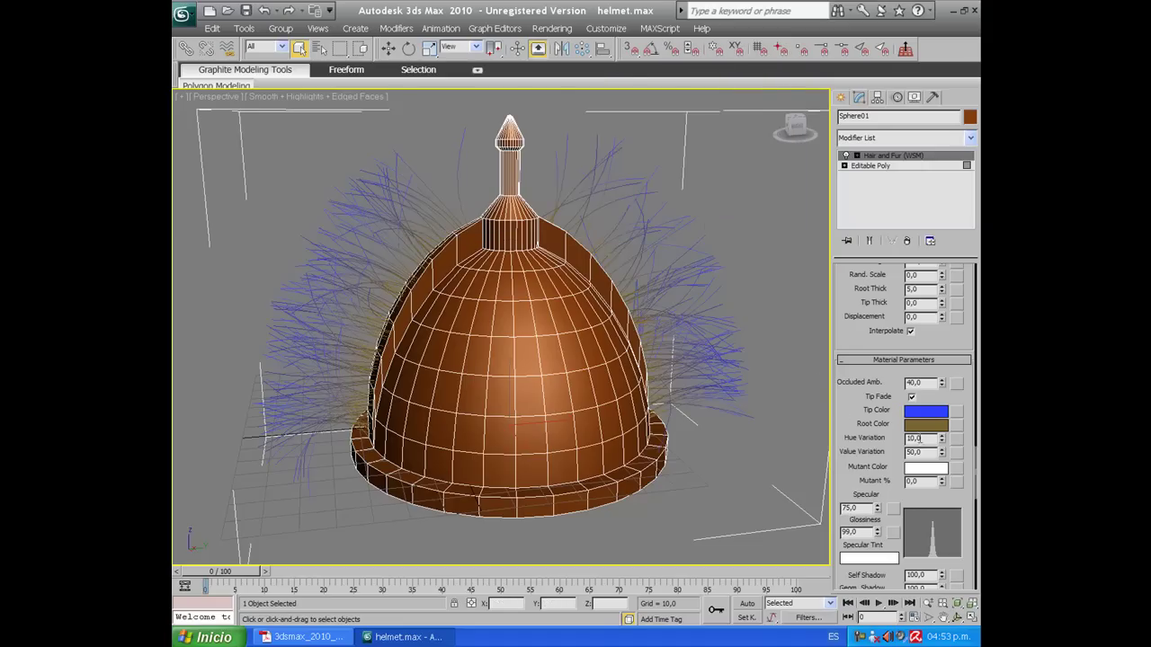
click(926, 424)
drag(510, 145, 557, 90)
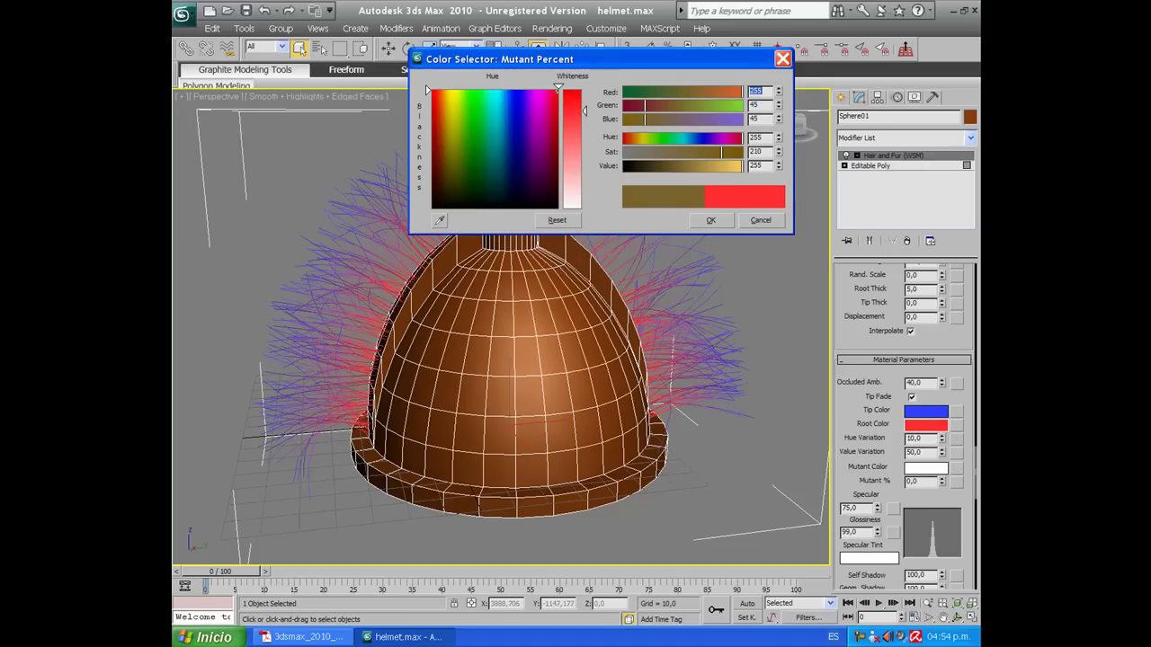
click(709, 220)
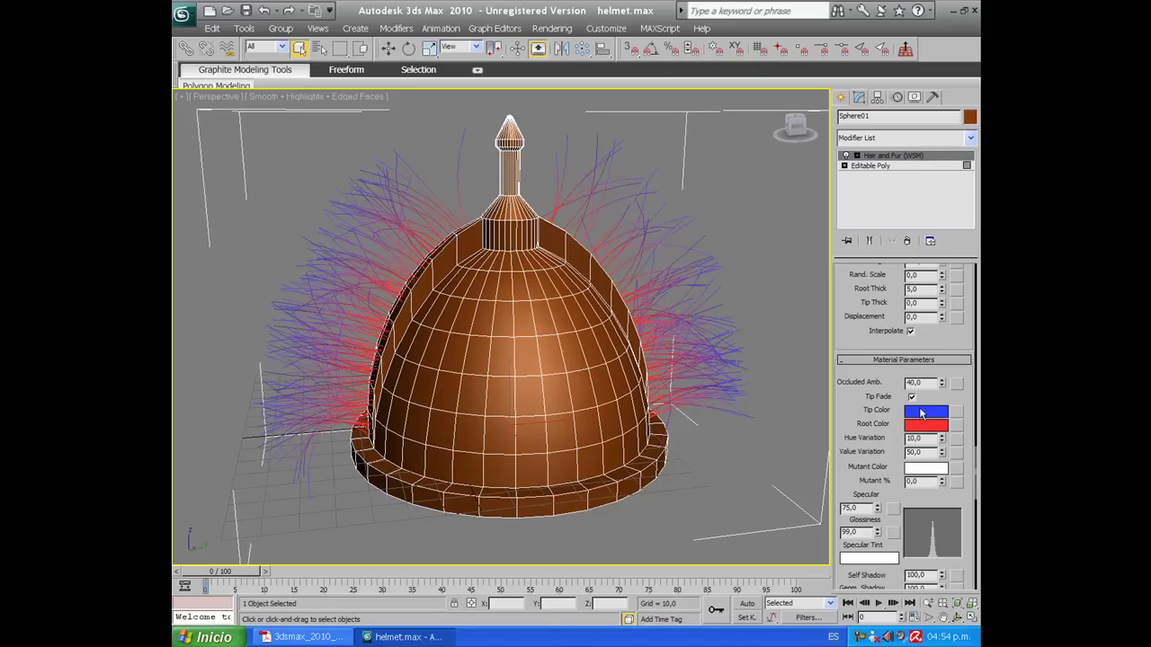
Step: Check the tip and root colours without changes, then render the helmet
click(920, 411)
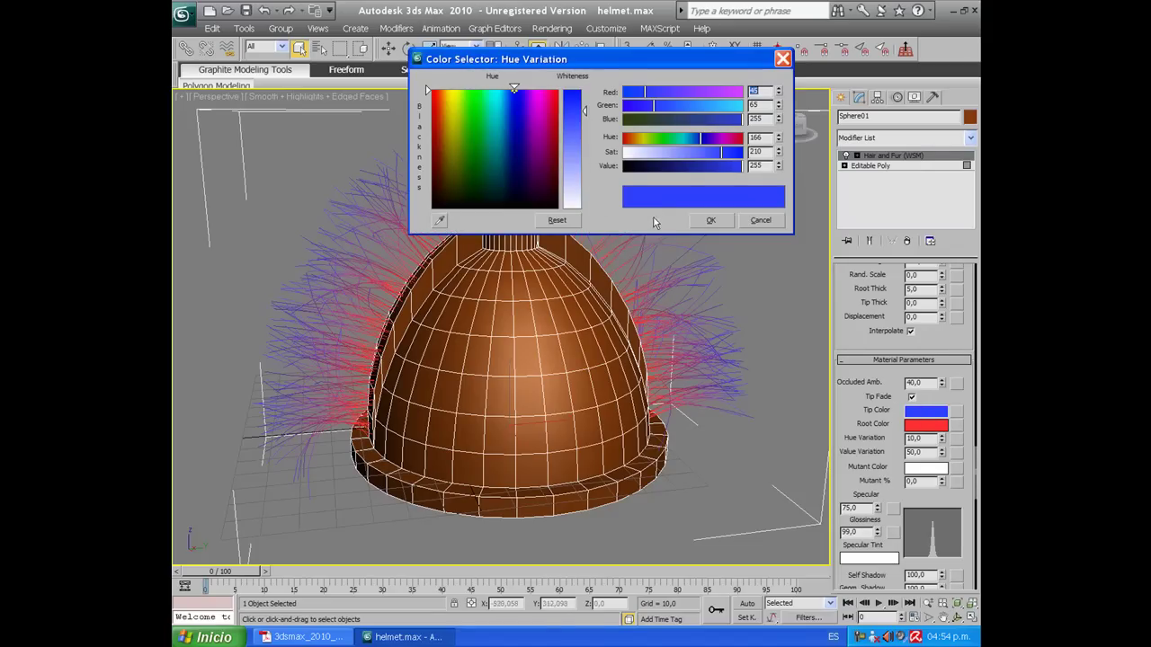
click(759, 220)
click(911, 424)
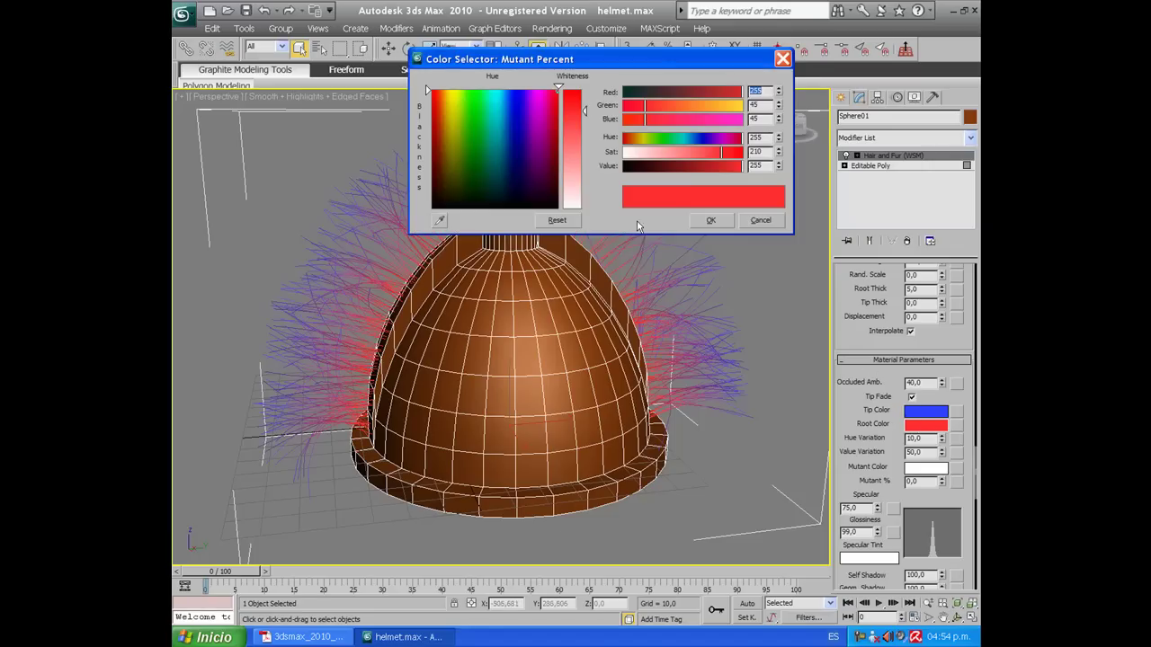
click(760, 220)
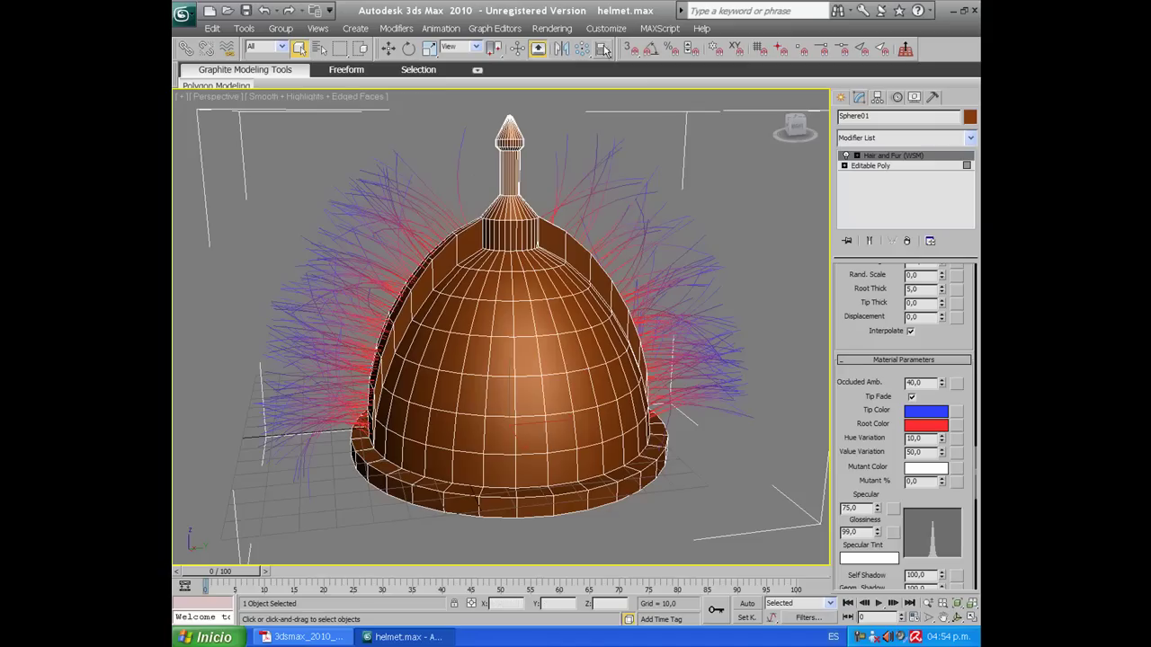
click(551, 28)
click(561, 47)
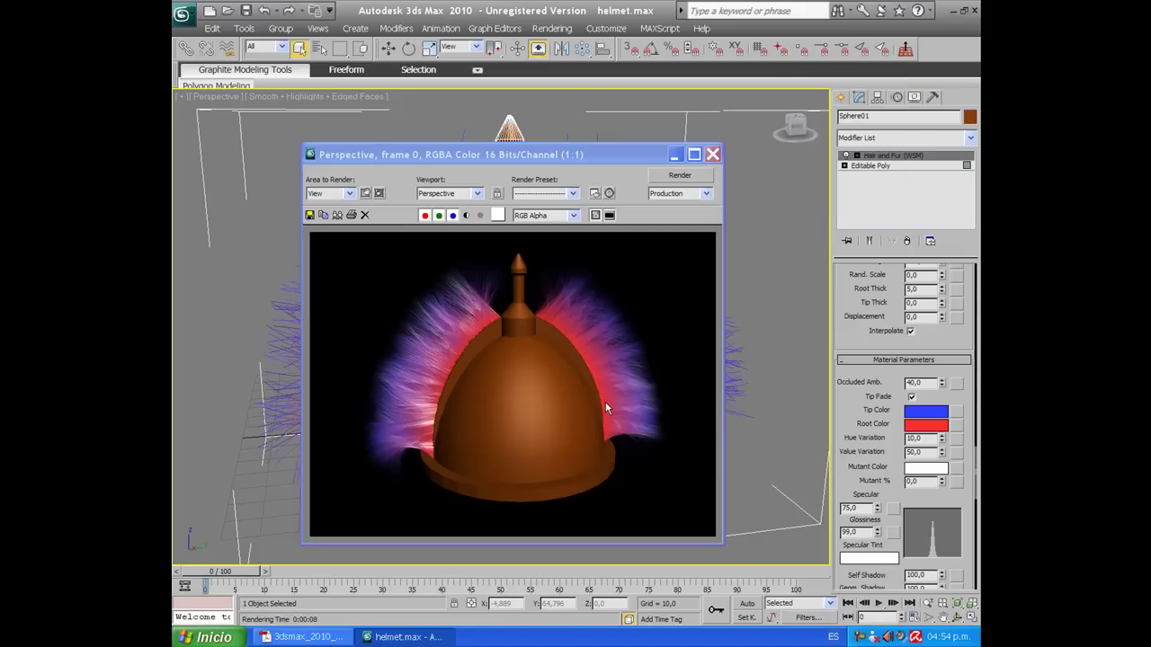
Step: Close the rendered frame window and scroll the Modify panel toward Frizz Parameters
click(711, 156)
scroll(872, 385, down, 1)
scroll(872, 385, down, 3)
scroll(872, 385, down, 1)
scroll(872, 377, down, 1)
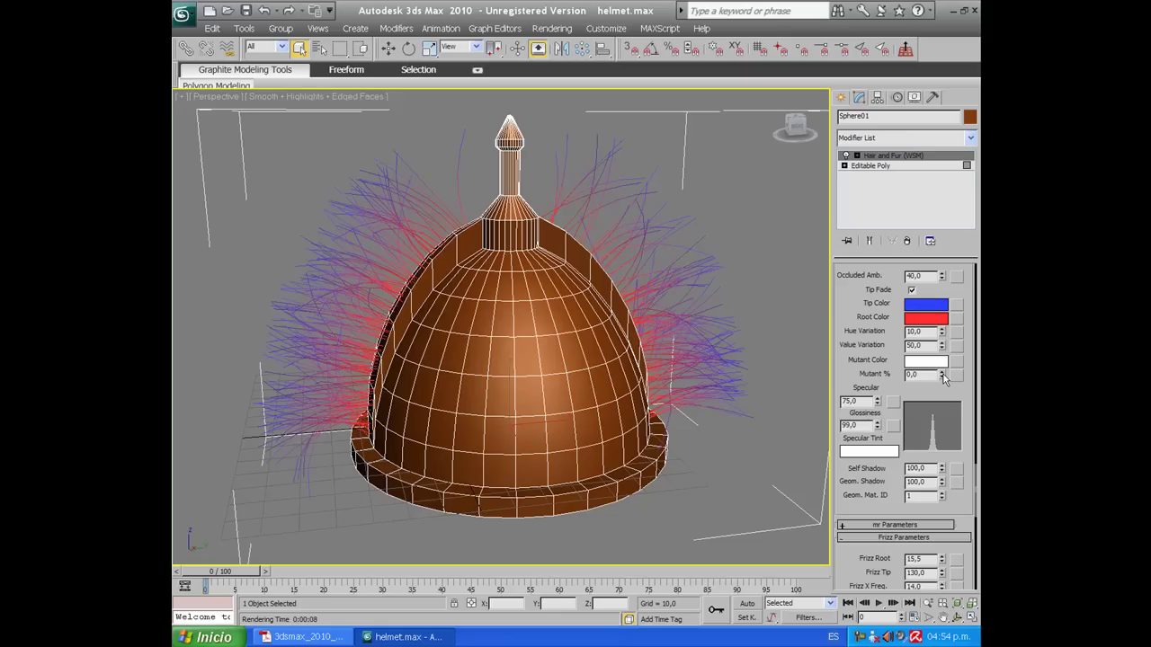
Step: Leave Mutant % at 0, set Specular to 90,75 and Glossiness to 44,55
drag(942, 381, 942, 166)
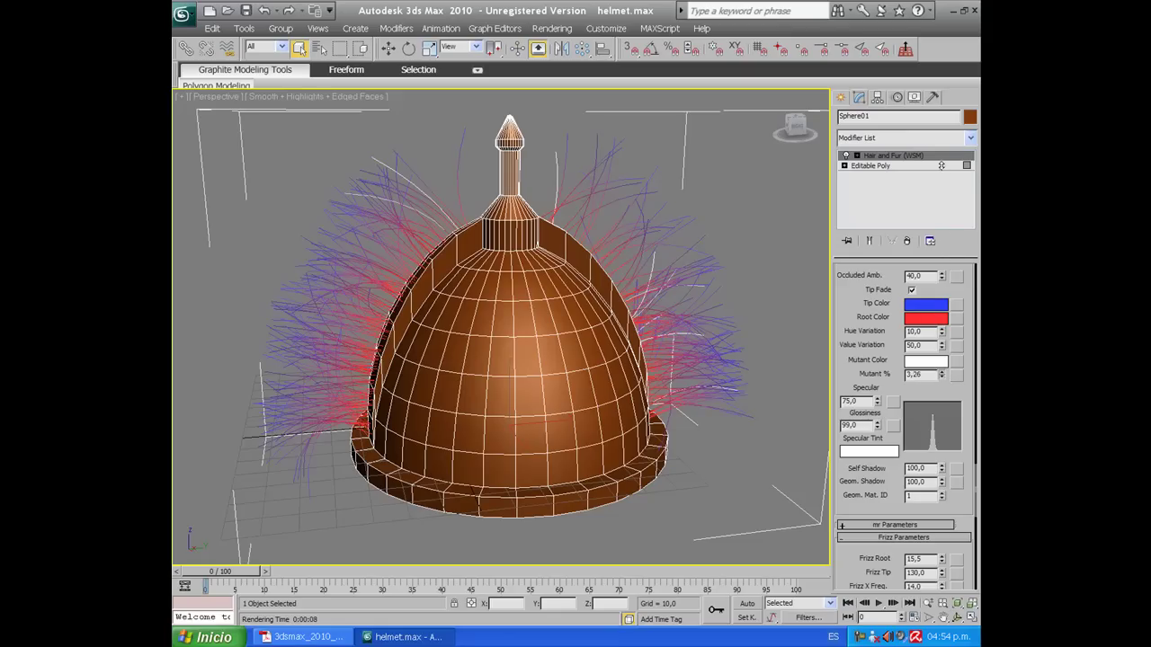
right_click(941, 374)
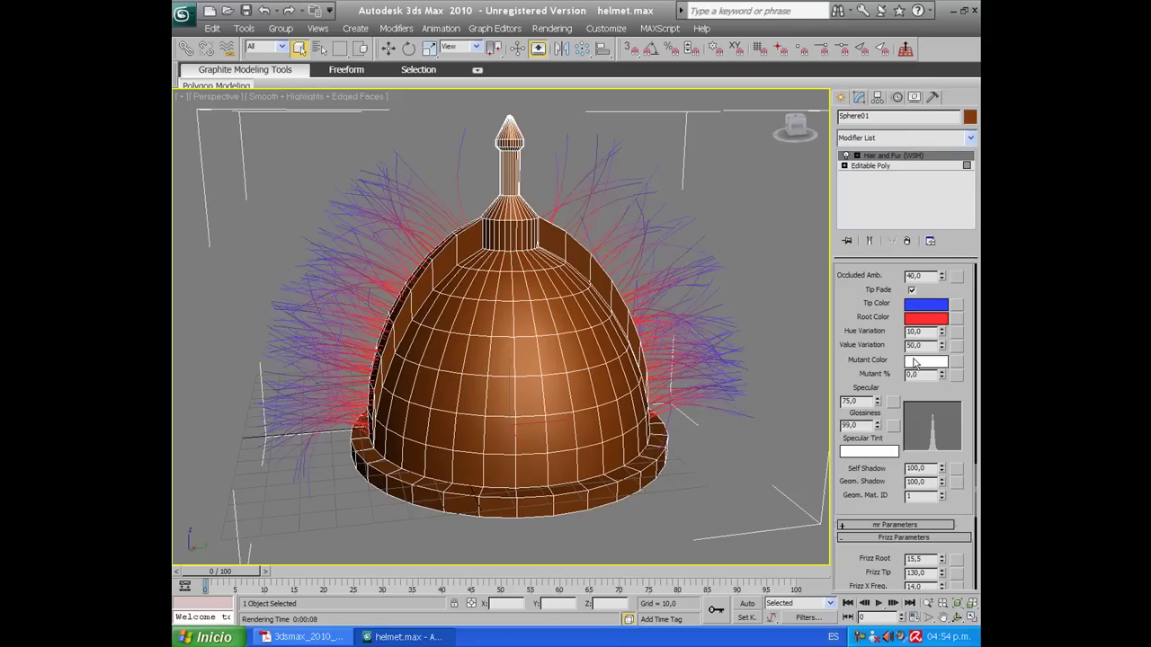
scroll(861, 369, down, 1)
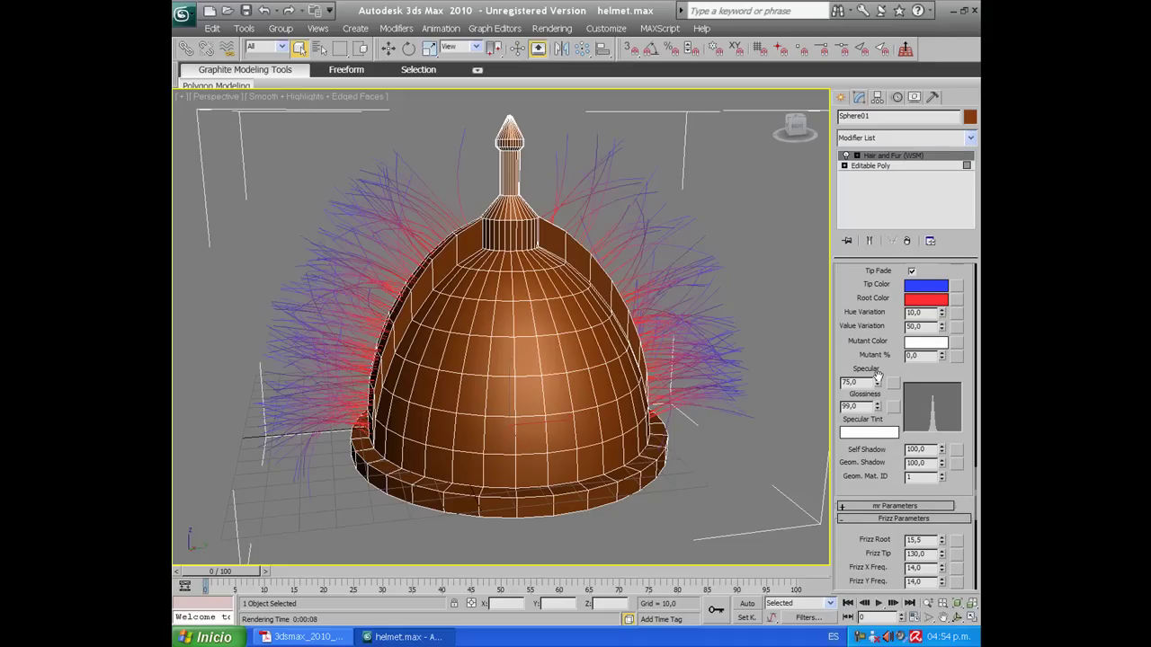
drag(881, 388, 876, 367)
mouse_move(878, 412)
mouse_down()
mouse_move(876, 397)
mouse_move(876, 439)
mouse_up()
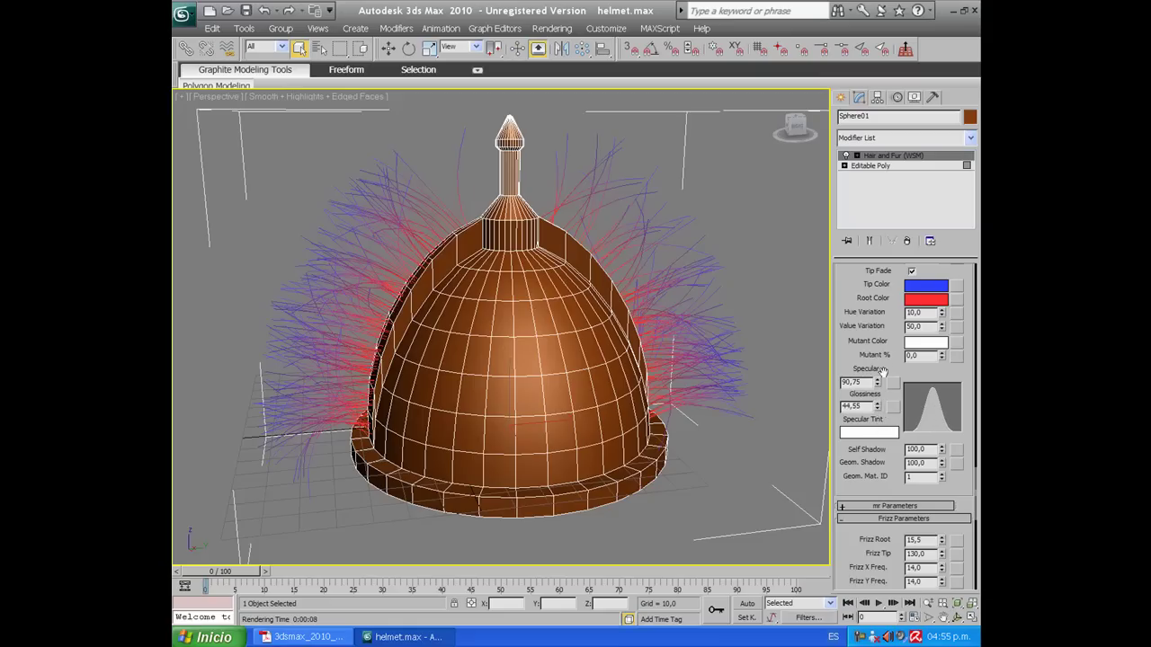
Step: Experiment with Frizz Root, then undo it back to 15,5
scroll(884, 359, down, 3)
scroll(884, 421, down, 2)
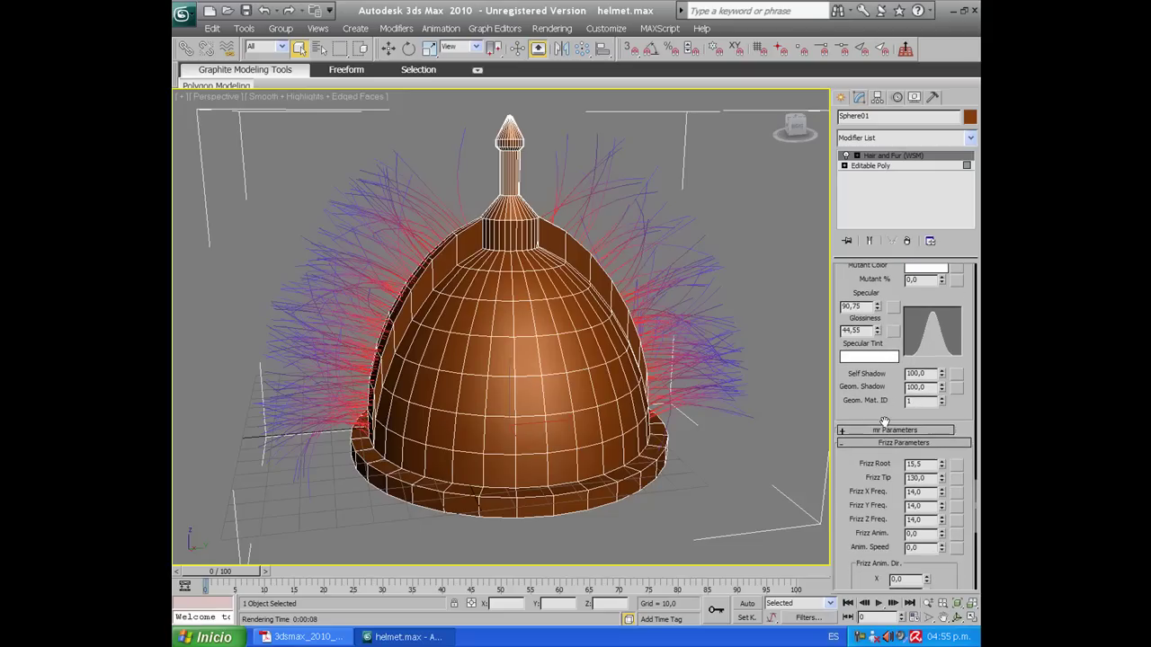
scroll(883, 414, down, 2)
scroll(884, 404, down, 2)
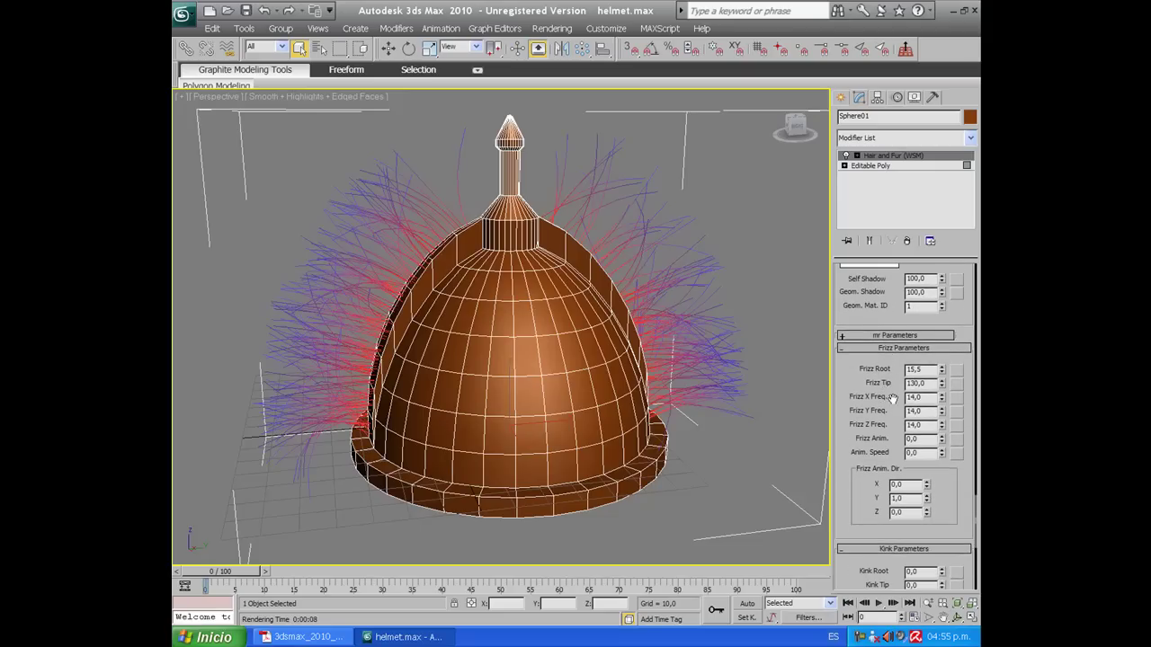
scroll(891, 398, down, 2)
right_click(943, 334)
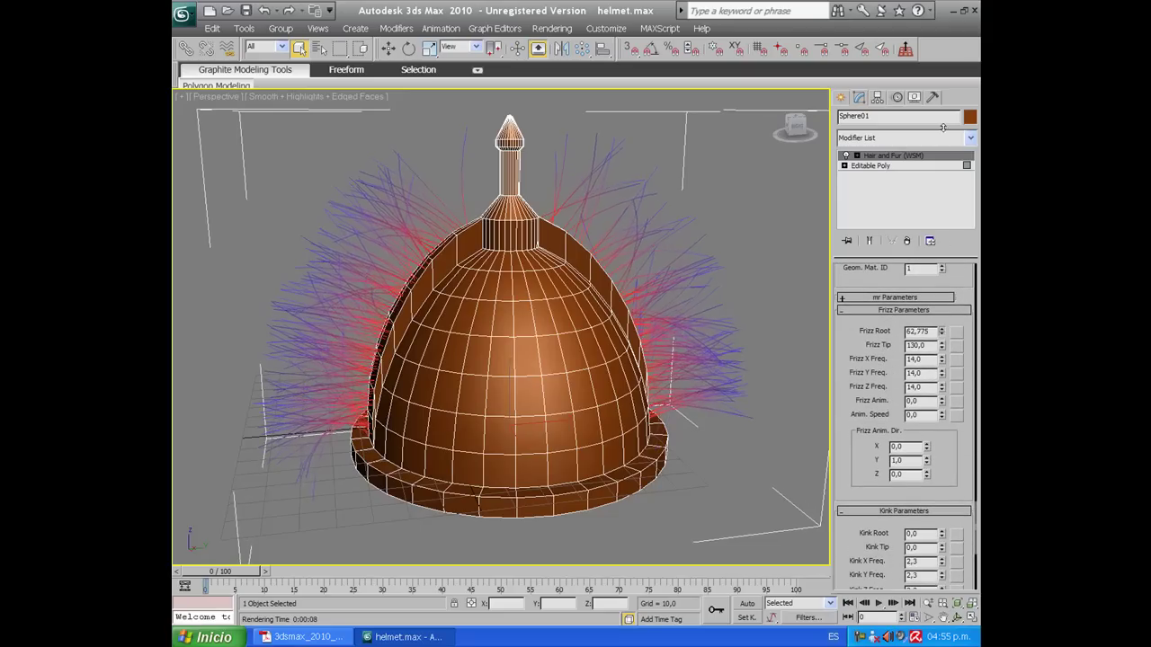
drag(937, 326, 934, 170)
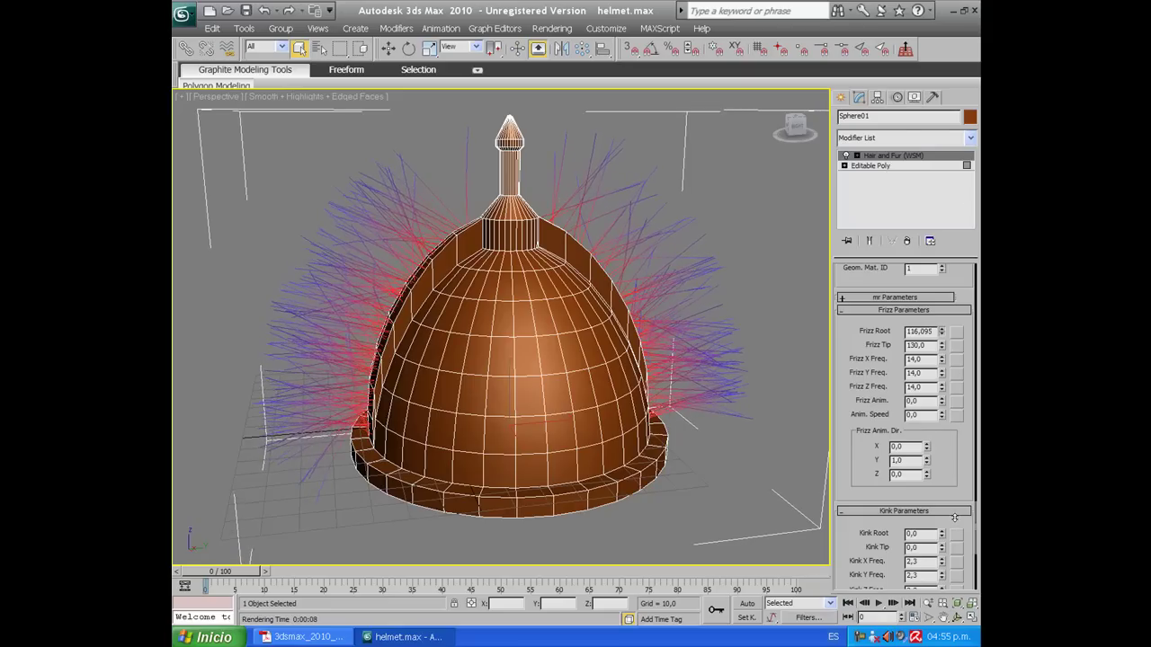
key(ctrl+z)
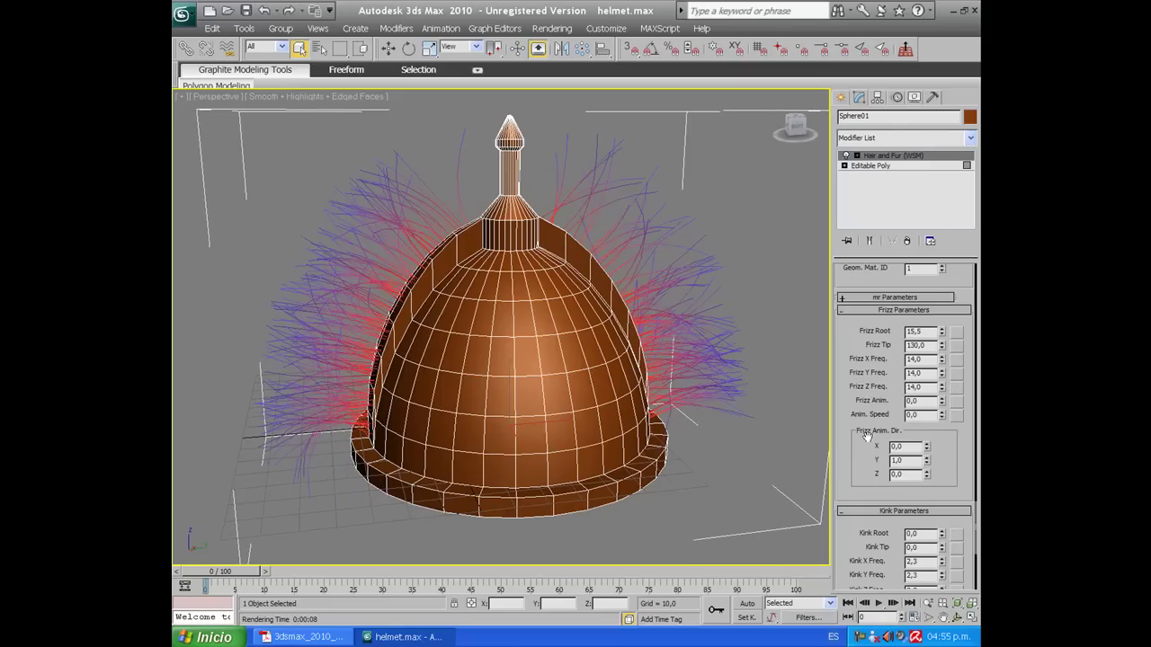
Step: Set Frizz Tip to 0 for straighter, spikier strands
scroll(860, 435, down, 1)
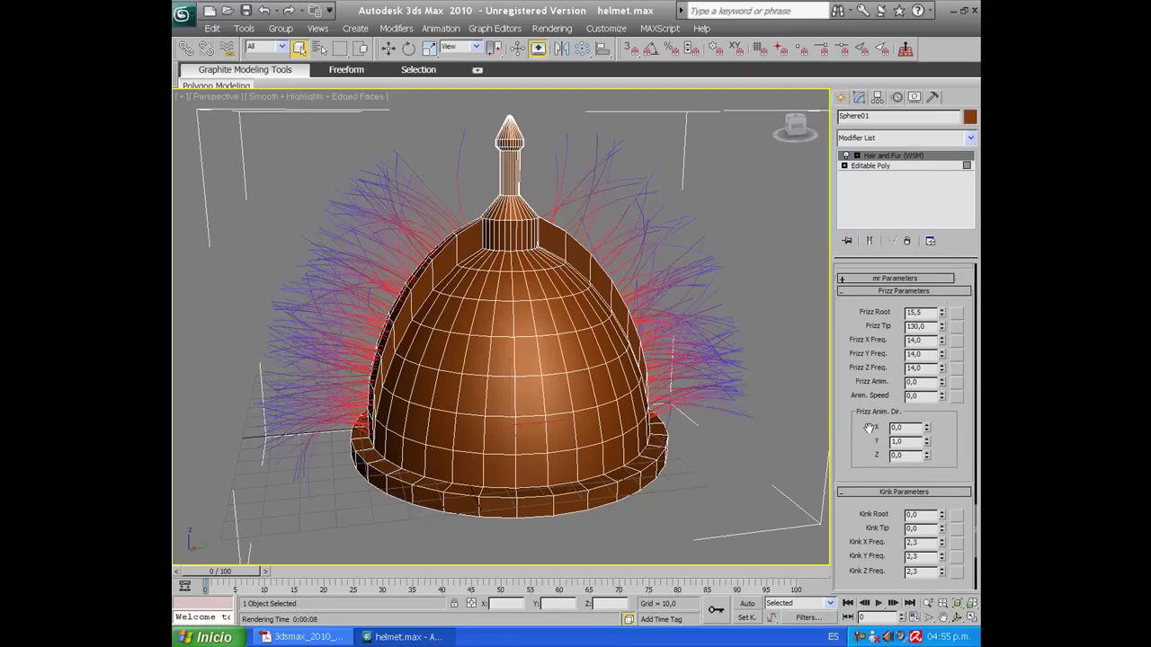
scroll(941, 332, down, 5)
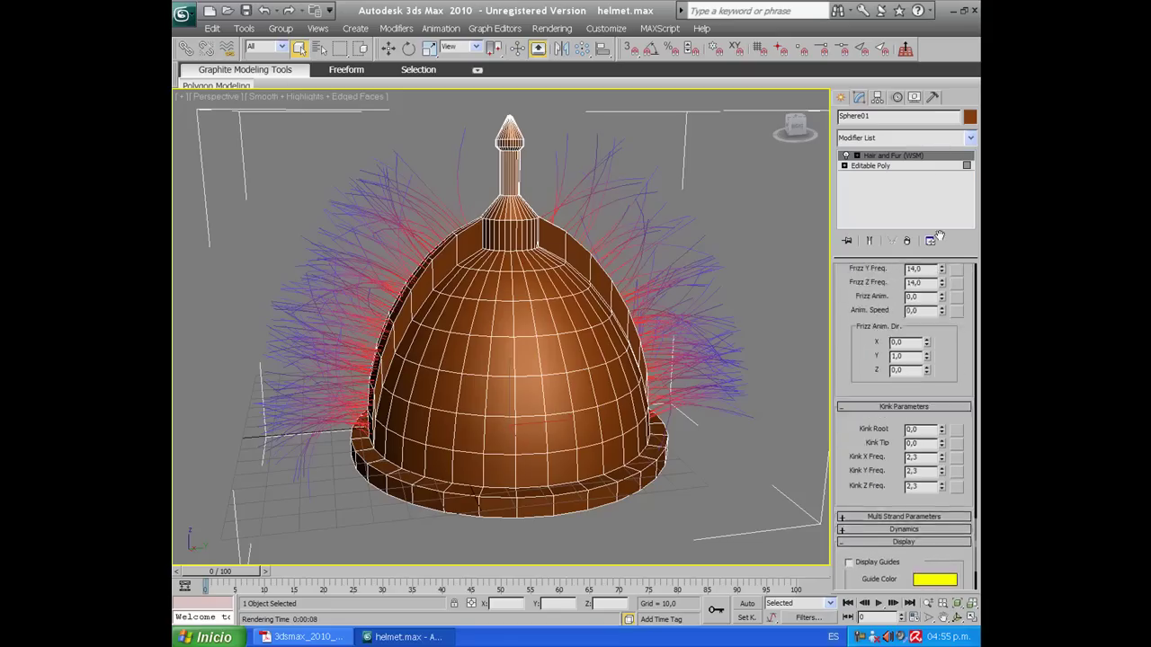
scroll(939, 331, up, 6)
mouse_move(942, 335)
mouse_down()
mouse_move(921, 252)
mouse_move(923, 471)
mouse_up()
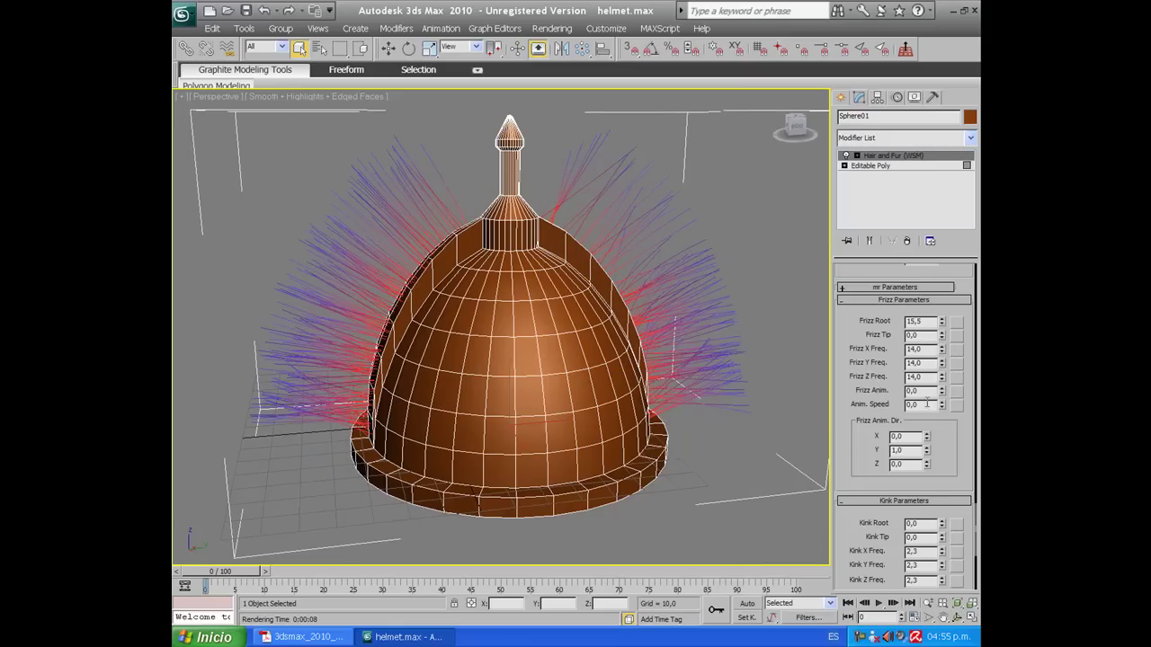
Step: Raise Frizz Tip slightly to 2,82
scroll(863, 348, up, 3)
scroll(868, 355, up, 3)
scroll(874, 362, up, 3)
scroll(880, 368, up, 3)
scroll(880, 369, up, 2)
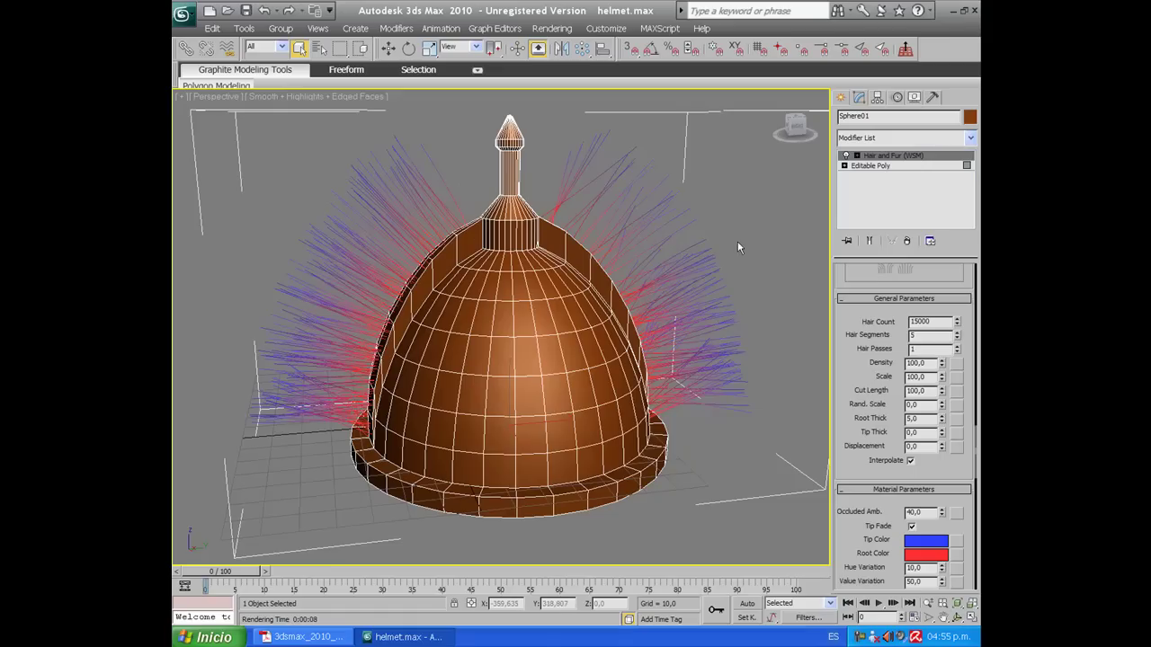
scroll(861, 406, down, 2)
scroll(861, 406, down, 3)
scroll(861, 406, down, 5)
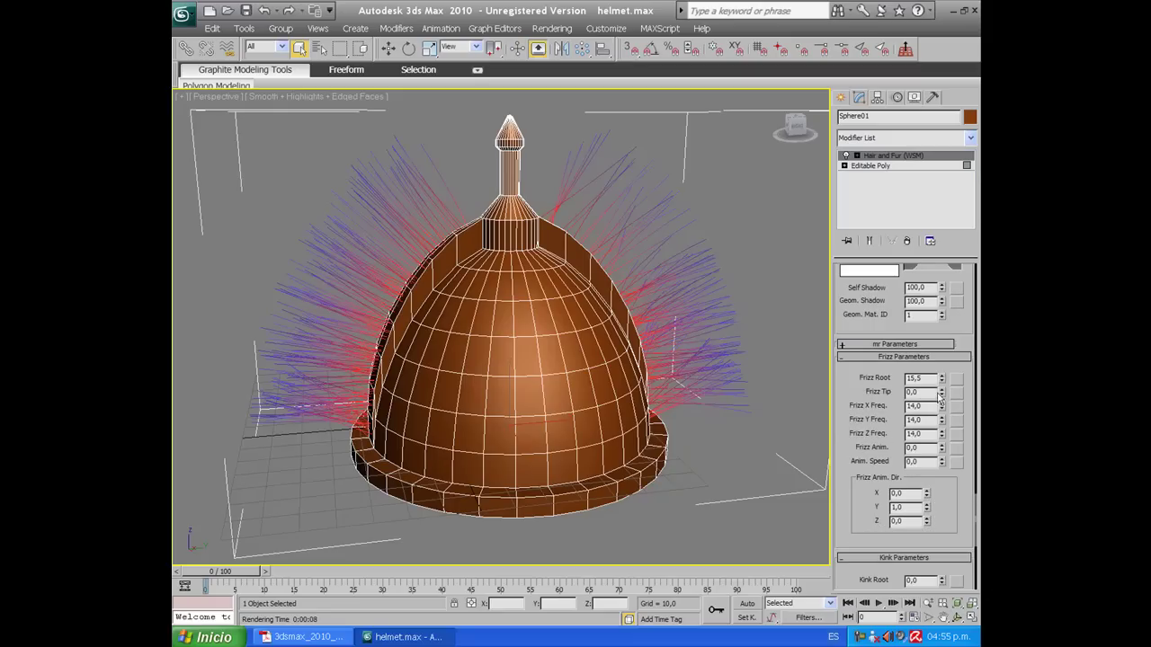
mouse_move(942, 394)
mouse_down()
mouse_move(970, 221)
mouse_move(895, 344)
mouse_move(834, 119)
mouse_move(856, 217)
mouse_up()
Step: Try Kink Root but keep it at 0 with Kink Tip 0, then scroll toward Display
scroll(867, 393, down, 1)
scroll(866, 391, down, 1)
scroll(866, 386, down, 1)
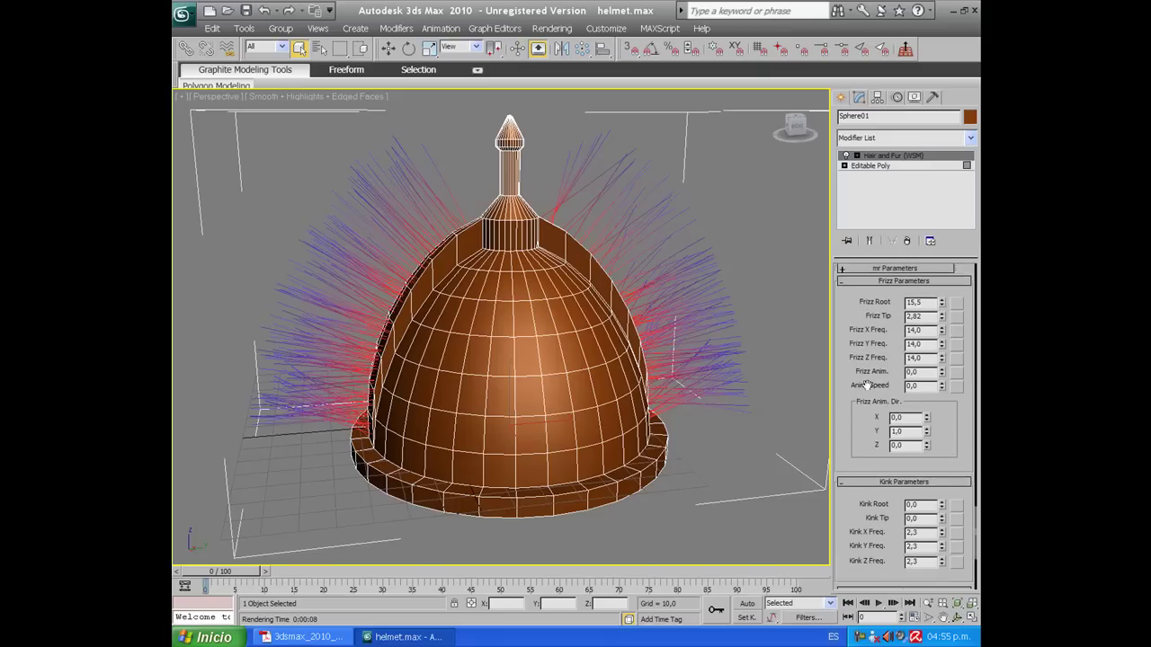
scroll(867, 387, down, 3)
mouse_move(942, 411)
mouse_down()
mouse_move(929, 322)
mouse_move(942, 451)
mouse_up()
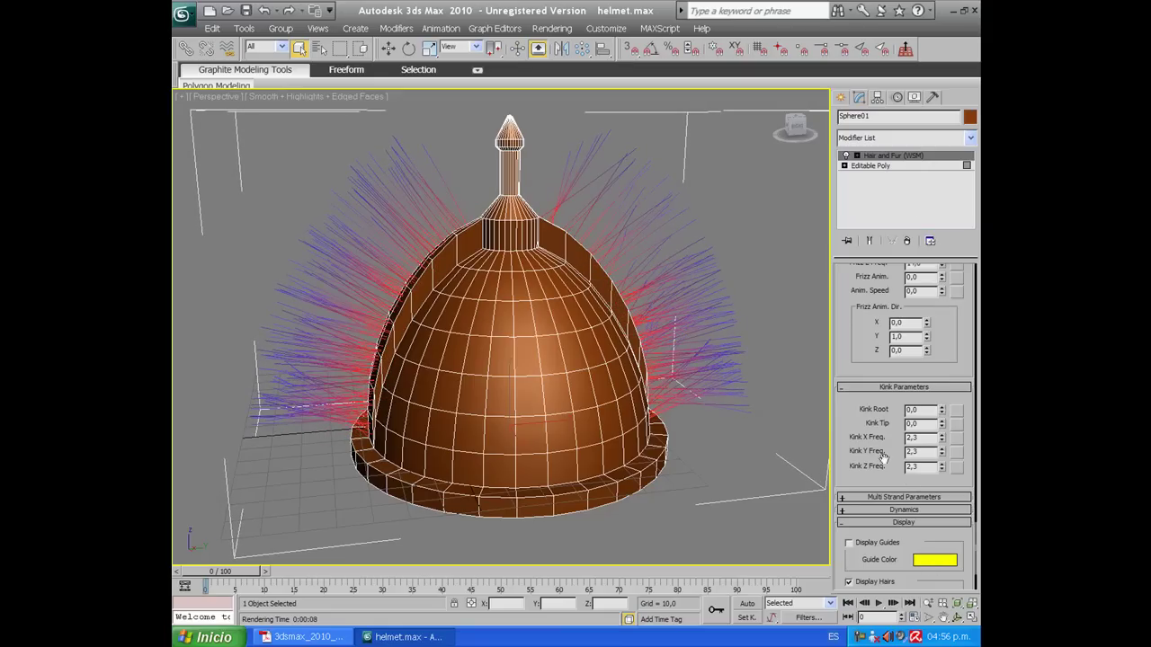
scroll(876, 463, down, 2)
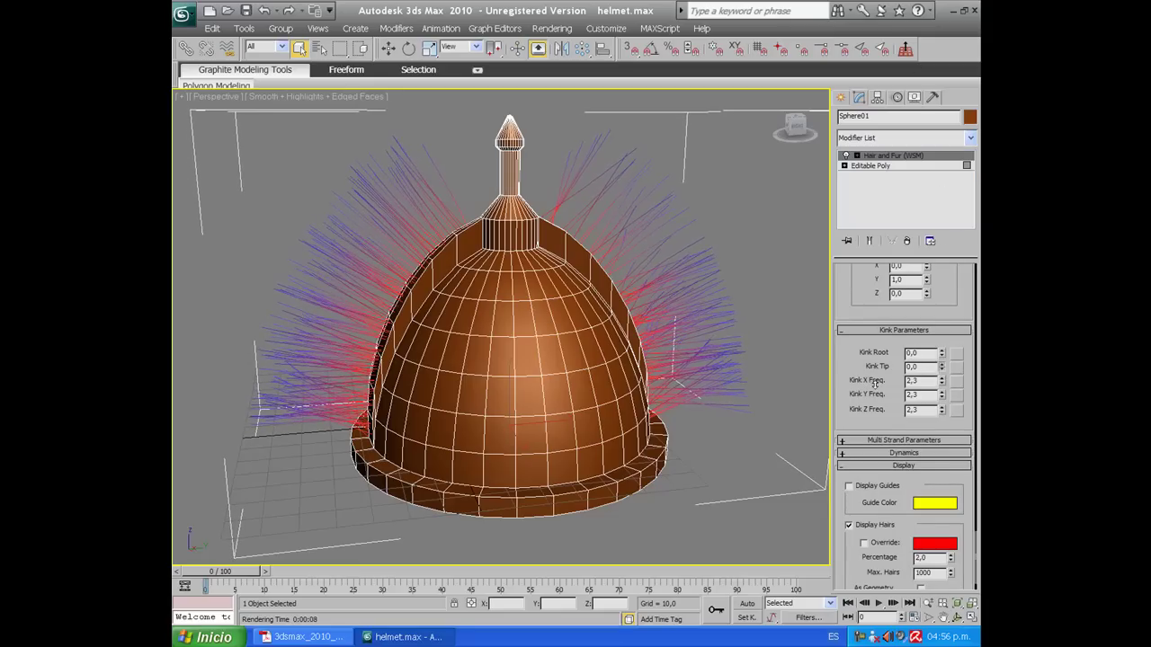
scroll(866, 400, down, 2)
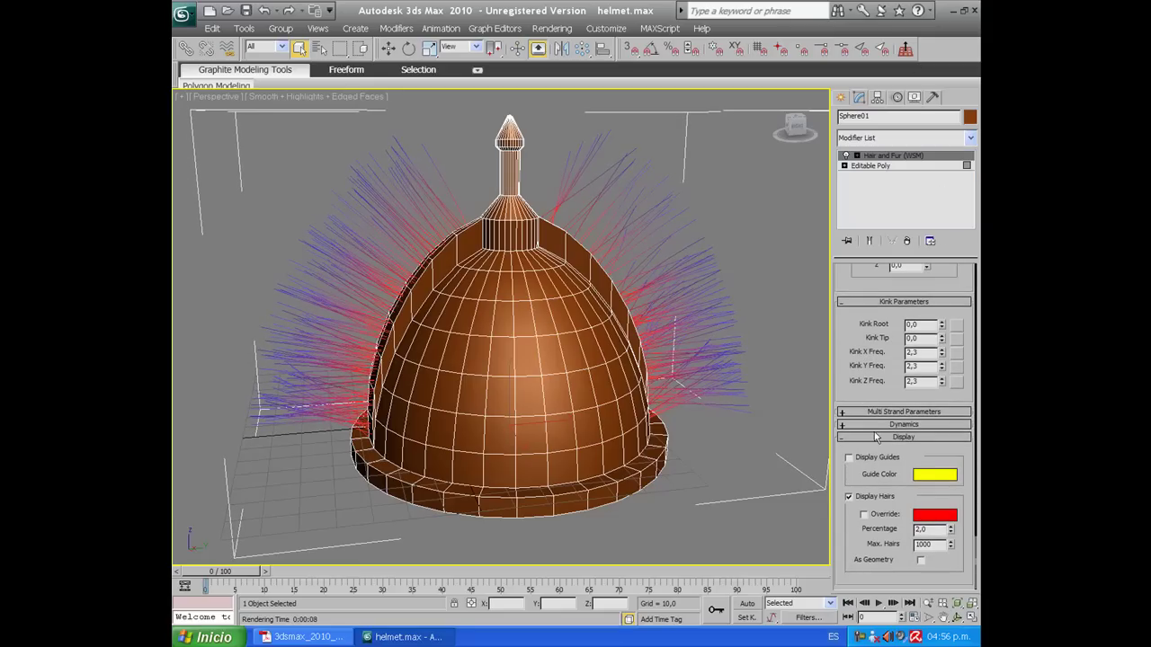